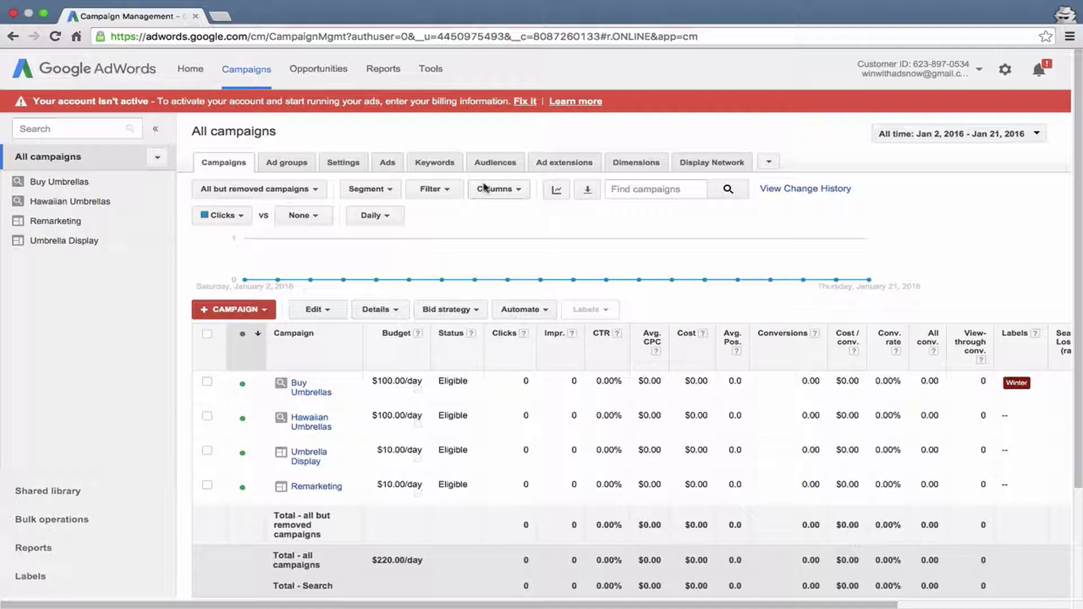
In a new tab, search 'google merchants' and open the Merchant Center - Google result.
{"action": "key", "text": "super+t"}
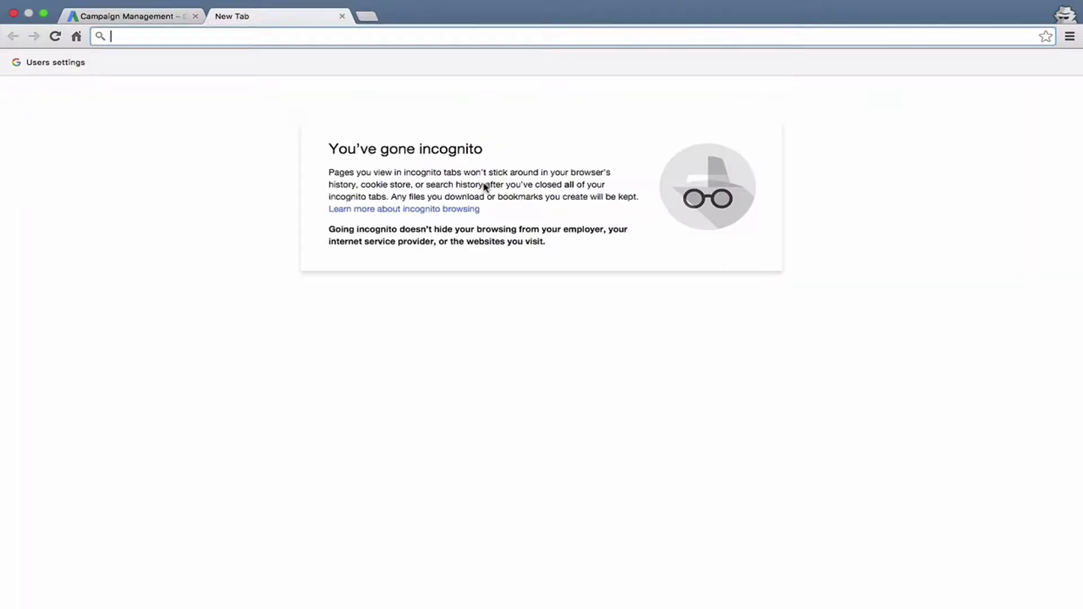
{"action": "type", "text": "google merchants"}
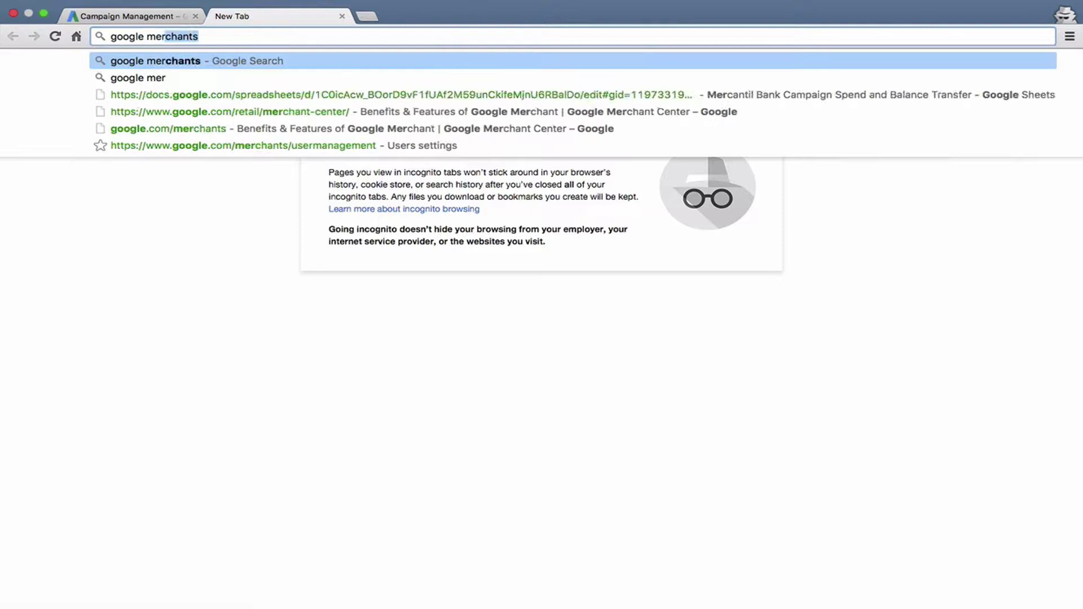
{"action": "key", "text": "Return"}
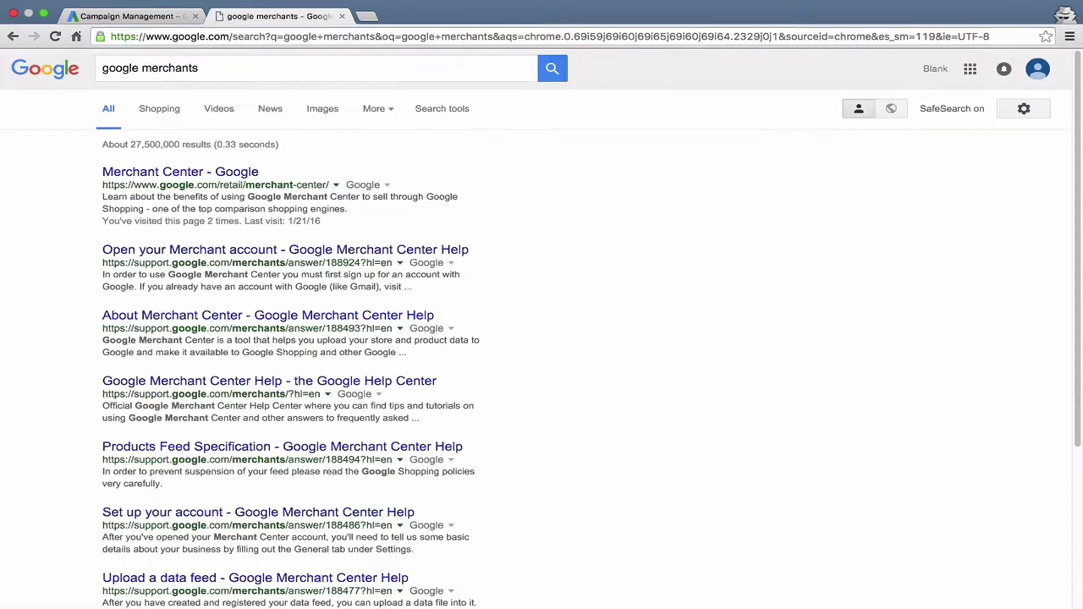
{"action": "left_click", "coordinate": [237, 172]}
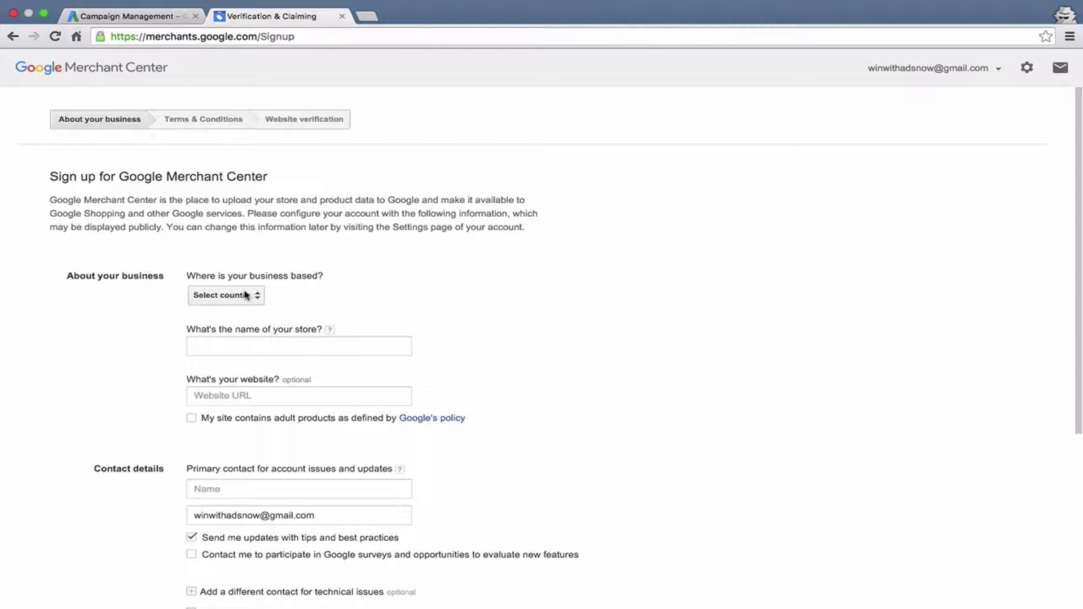
Set the business country to United States.
{"action": "left_click", "coordinate": [245, 294]}
{"action": "type", "text": "united"}
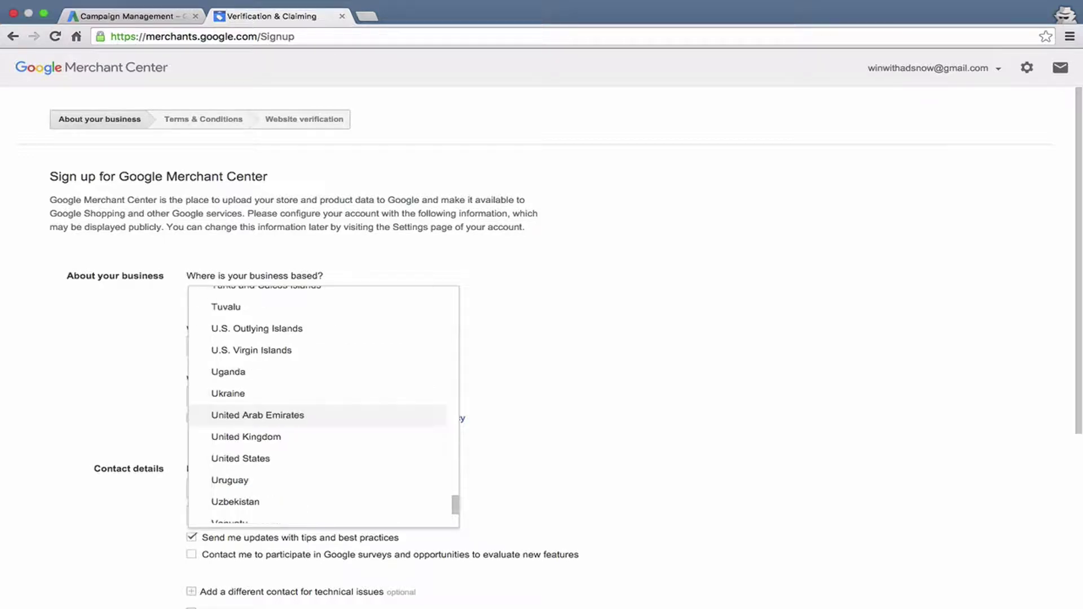
{"action": "left_click", "coordinate": [232, 458]}
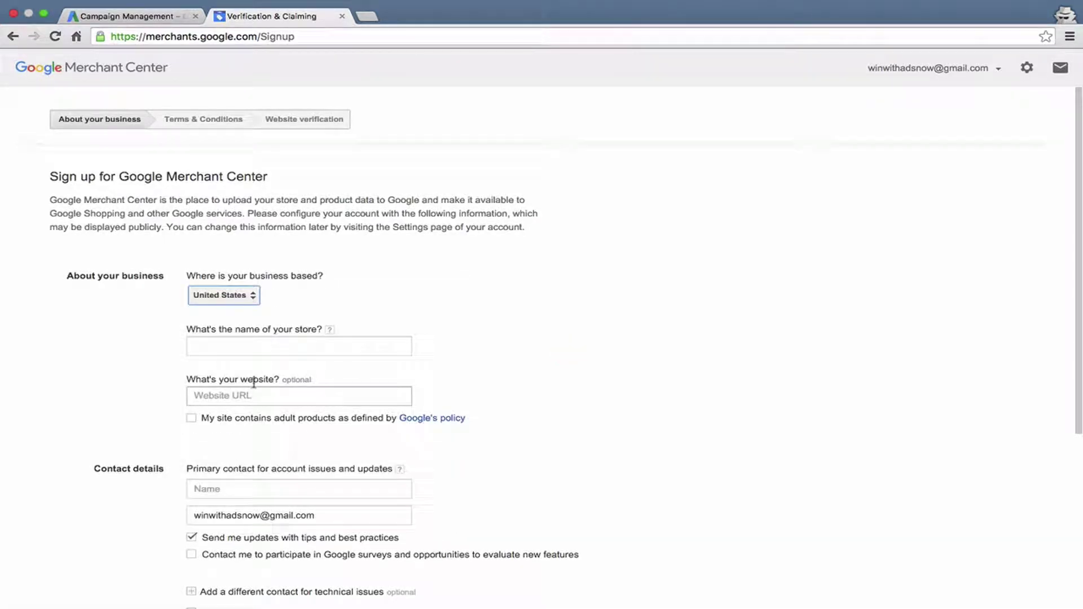
{"action": "left_click", "coordinate": [259, 345]}
{"action": "type", "text": "E"}
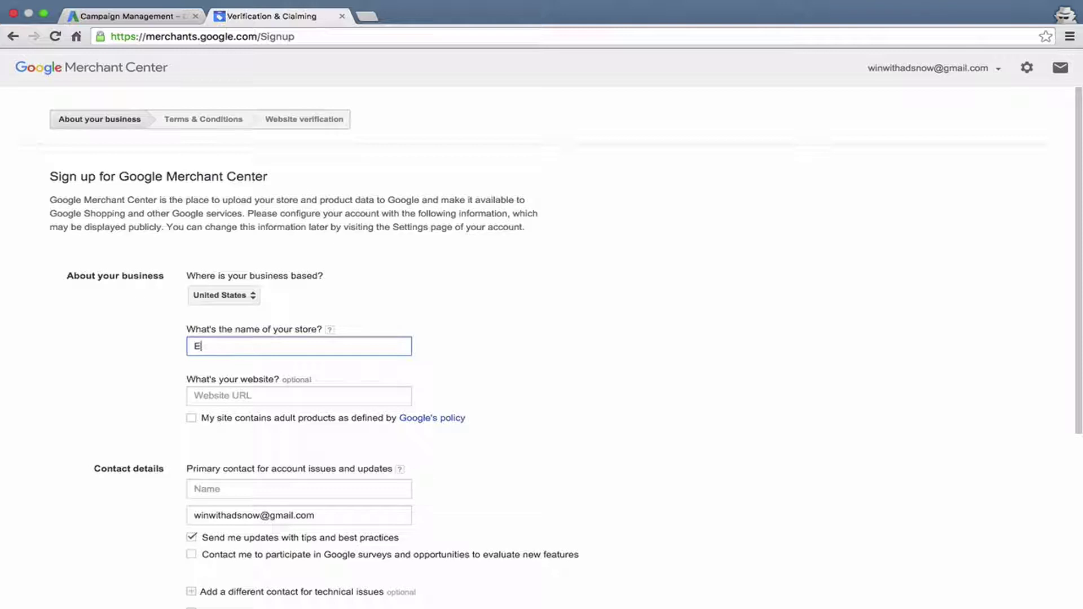
{"action": "type", "text": "xample Store"}
{"action": "left_click", "coordinate": [265, 390]}
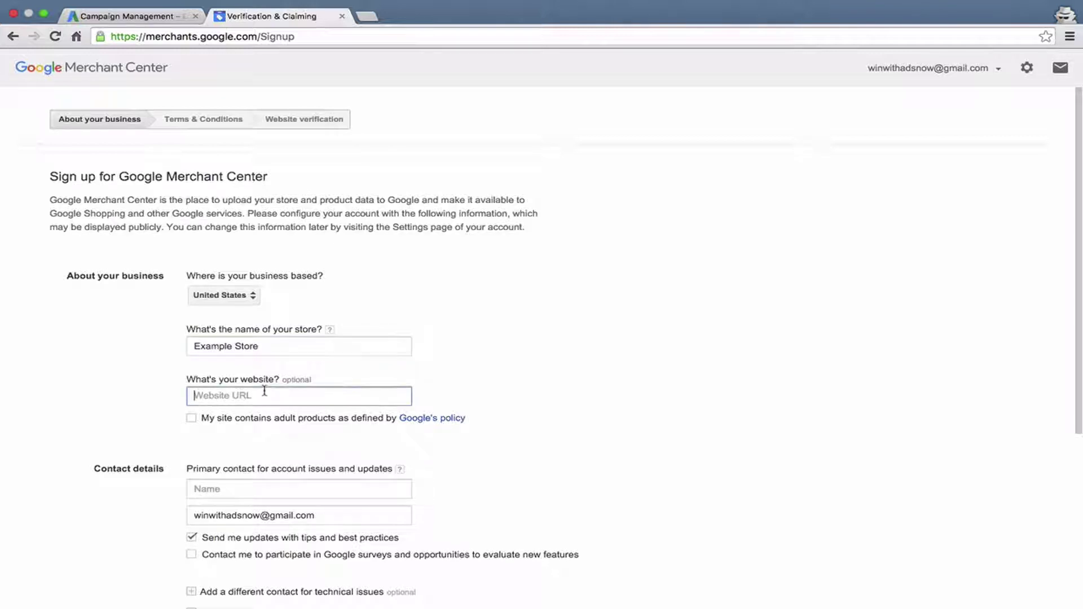
{"action": "type", "text": "http://www.example.com"}
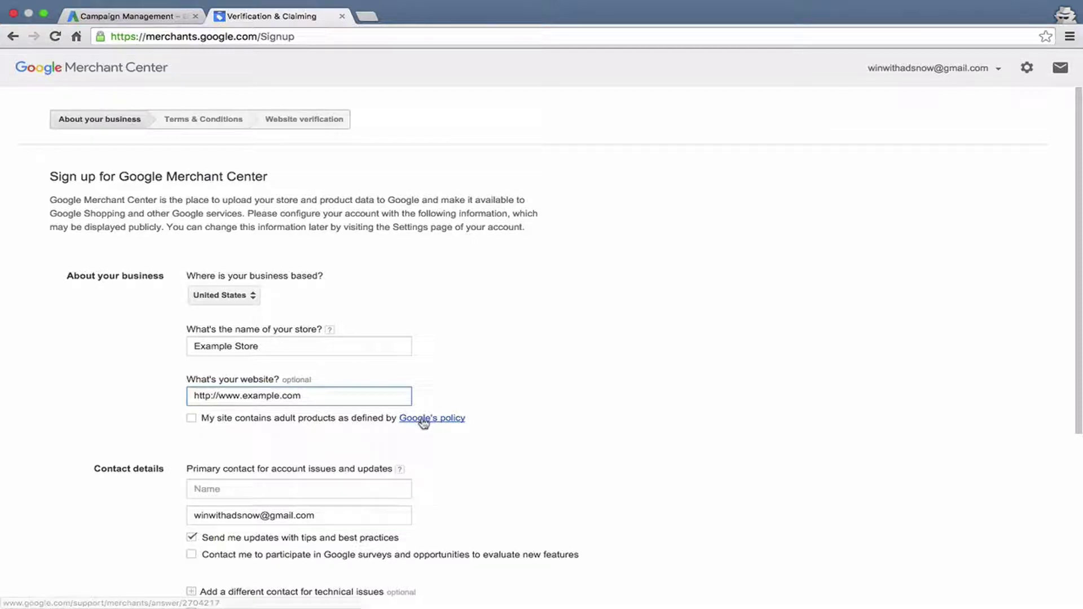
Fill in the primary contact's full name and check the contact e-mail.
{"action": "left_click", "coordinate": [129, 433]}
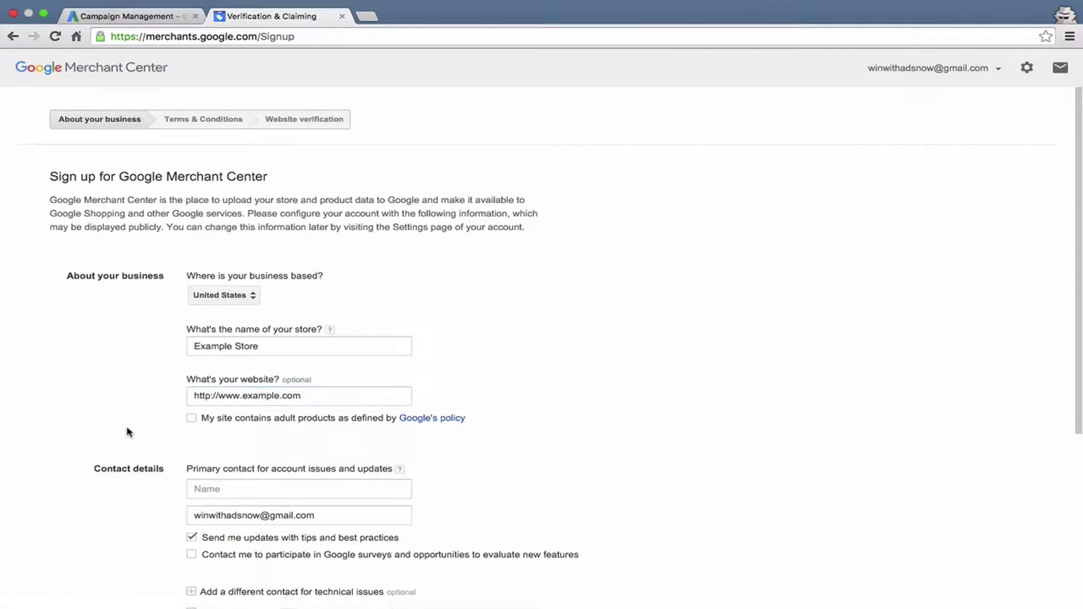
{"action": "scroll", "coordinate": [128, 433], "scroll_direction": "down", "scroll_amount": 2}
{"action": "scroll", "coordinate": [129, 429], "scroll_direction": "down", "scroll_amount": 2}
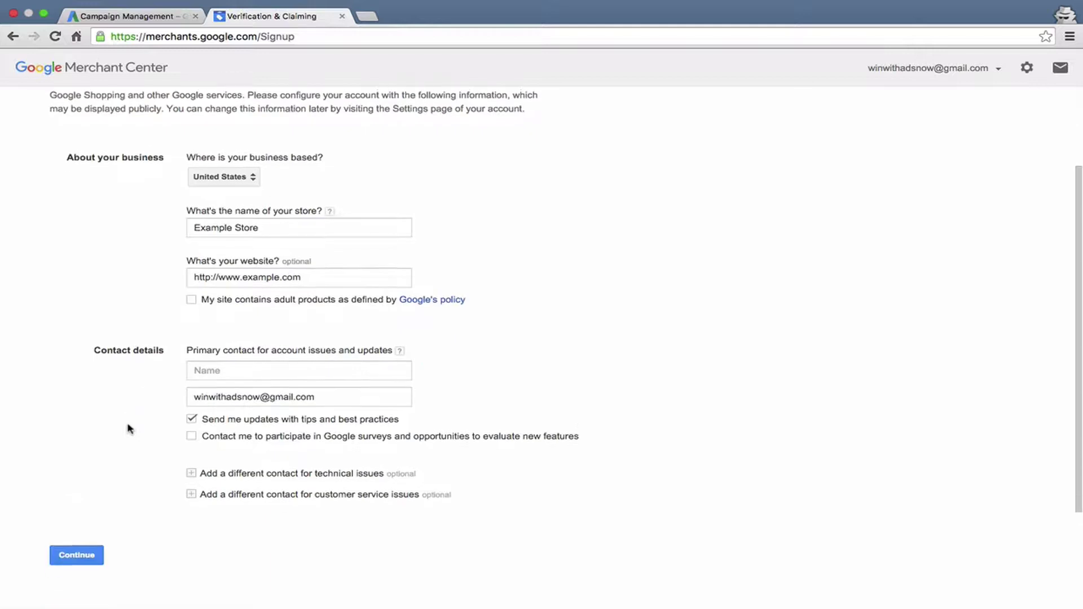
{"action": "left_click", "coordinate": [236, 367]}
{"action": "type", "text": "B"}
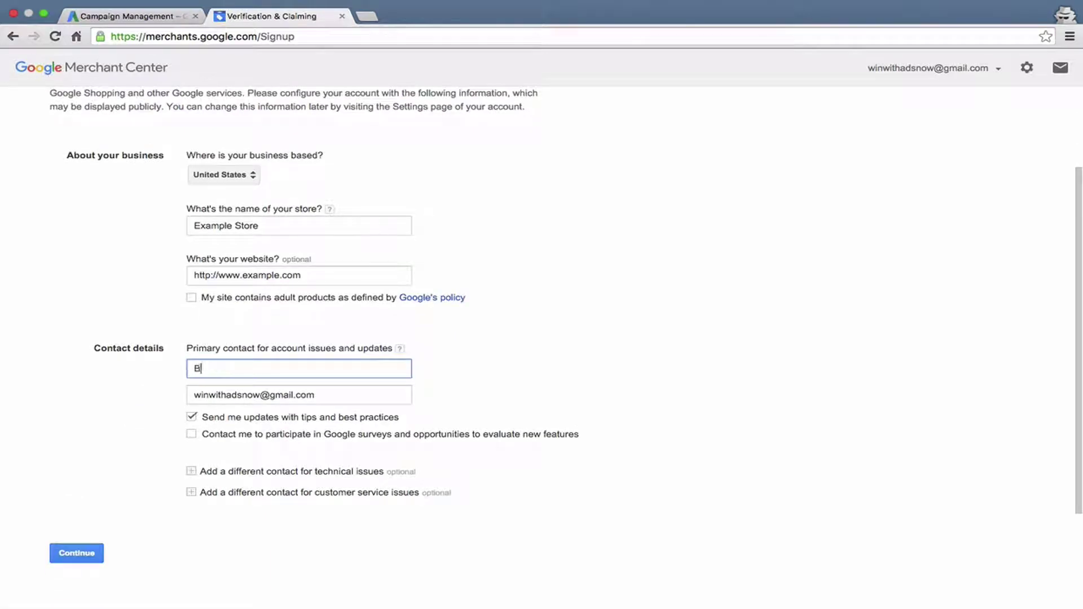
{"action": "type", "text": "lank Blank"}
{"action": "left_click", "coordinate": [252, 393]}
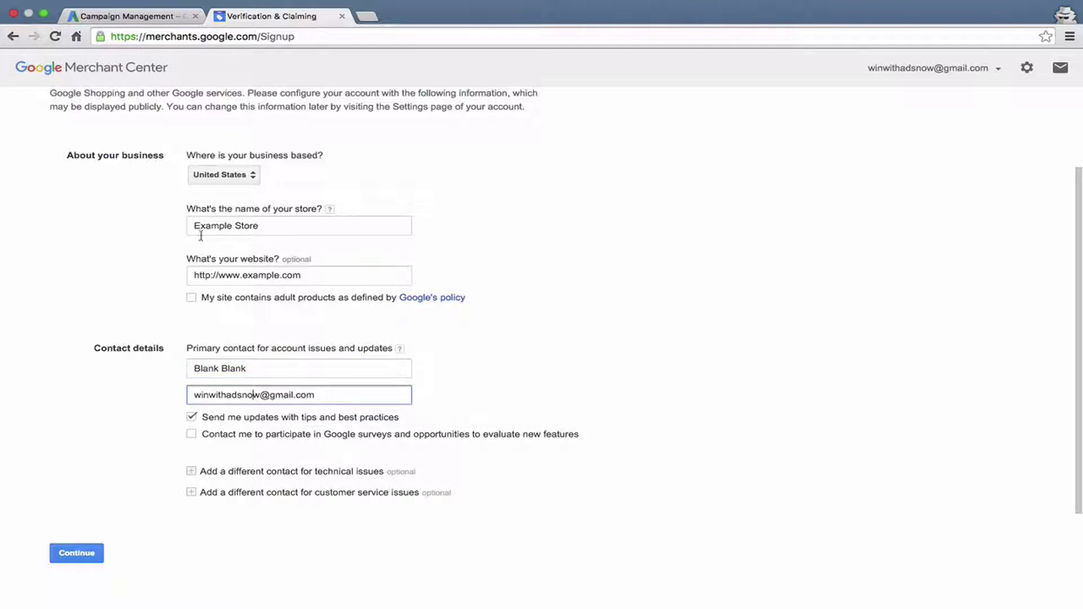
Opt in to Google surveys, leave technical and customer-service contacts off, and submit.
{"action": "scroll", "coordinate": [143, 299], "scroll_direction": "down", "scroll_amount": 2}
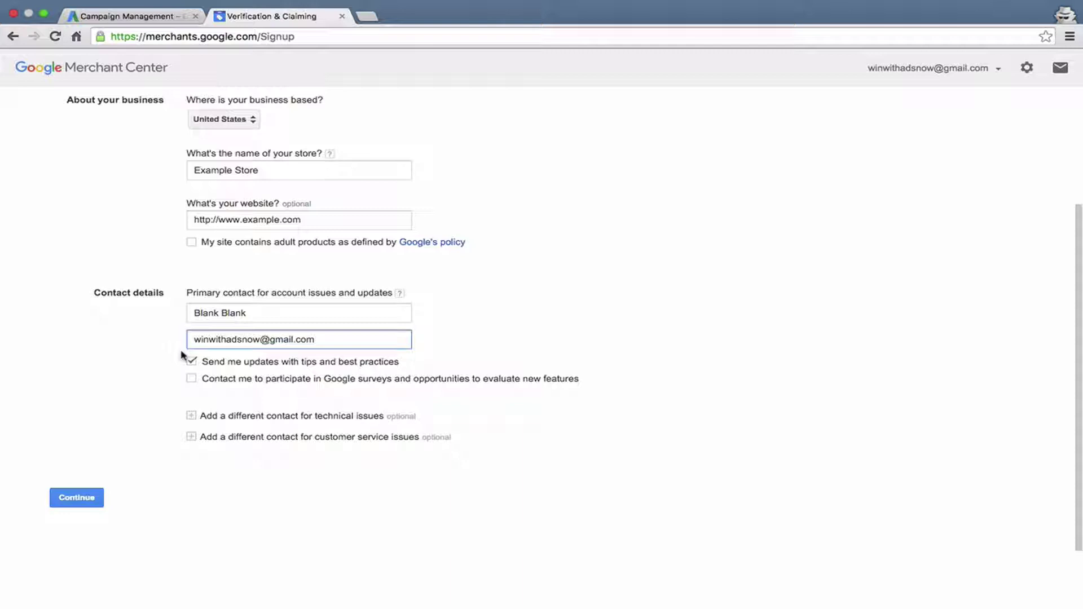
{"action": "left_click", "coordinate": [192, 378]}
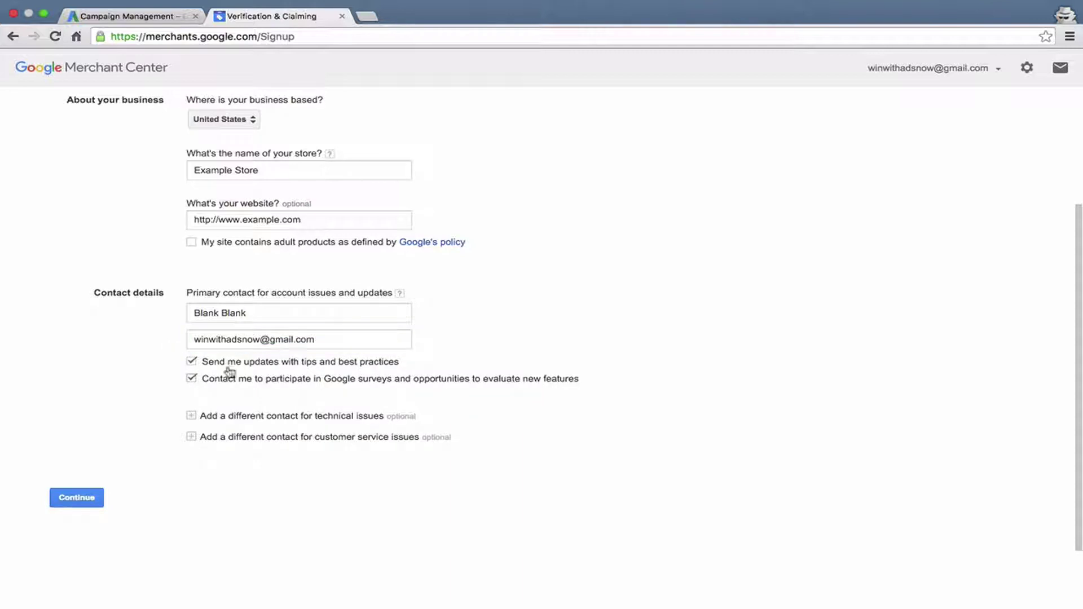
{"action": "scroll", "coordinate": [103, 419], "scroll_direction": "down", "scroll_amount": 2}
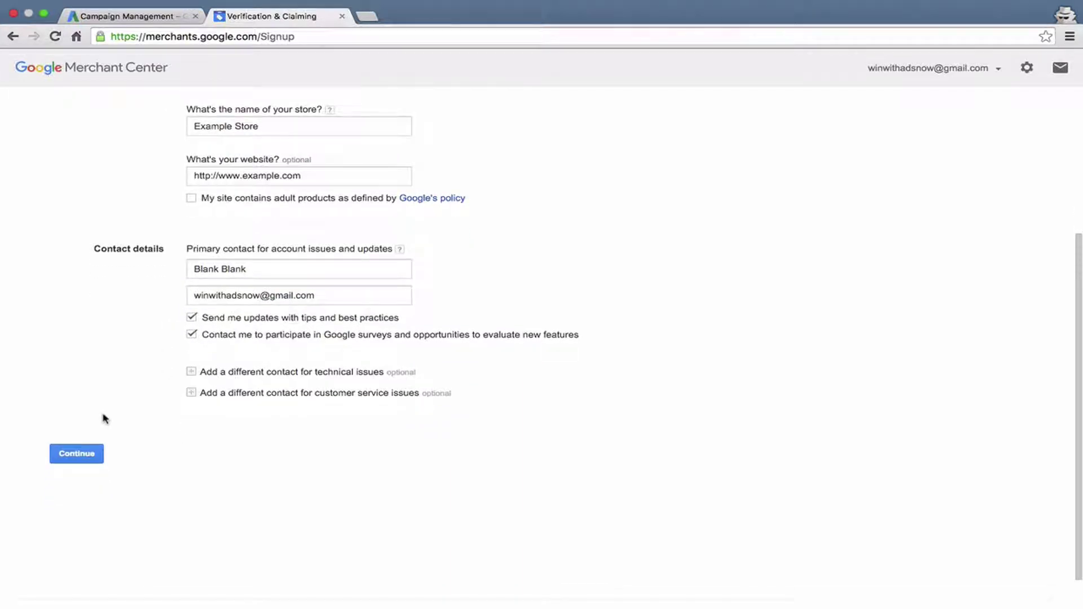
{"action": "left_click", "coordinate": [191, 371]}
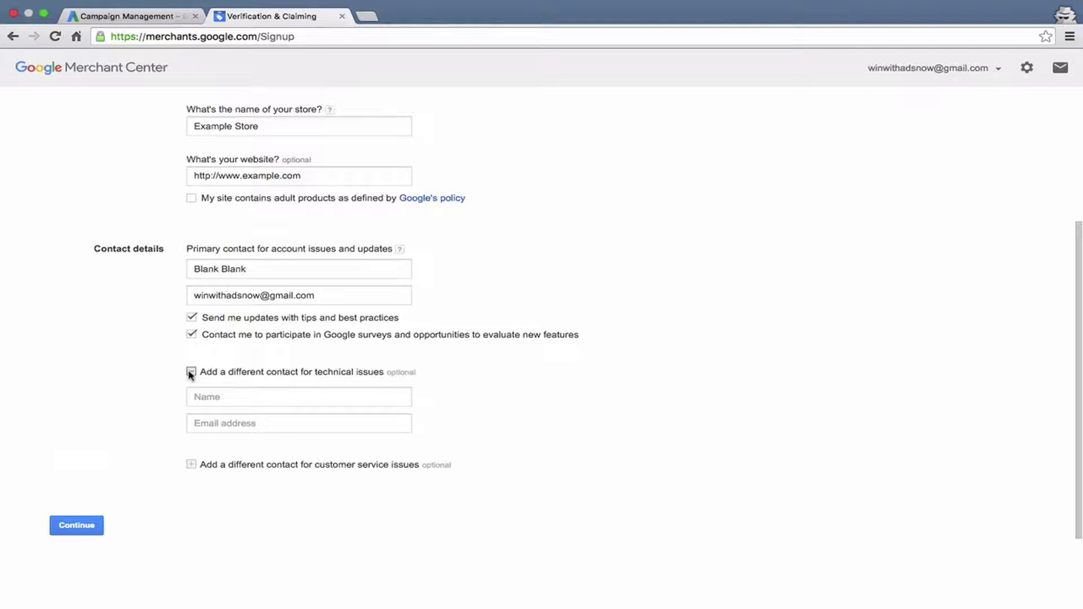
{"action": "left_click", "coordinate": [191, 464]}
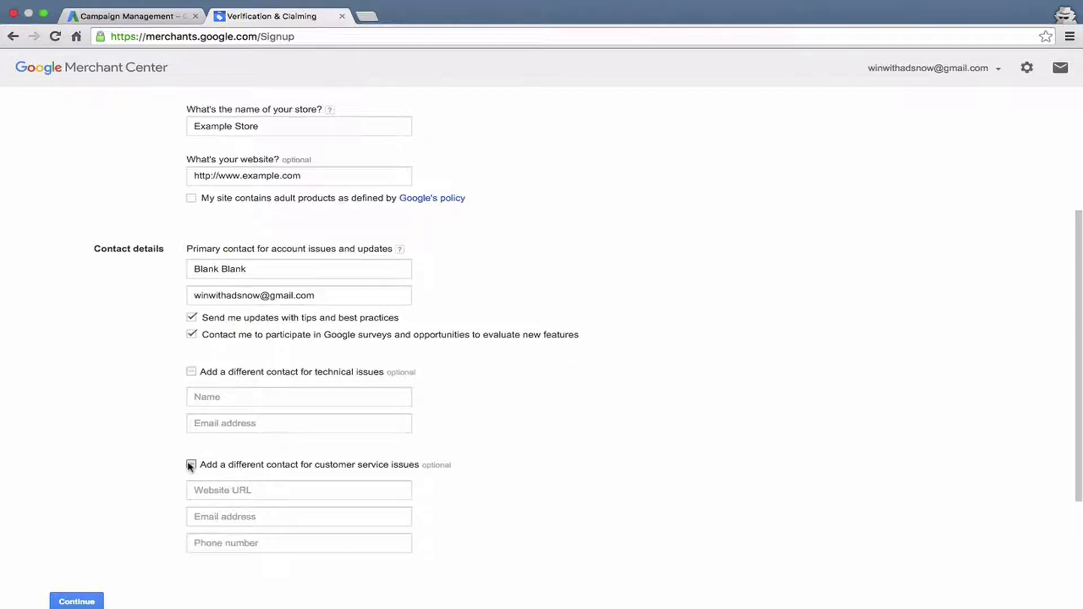
{"action": "left_click", "coordinate": [190, 465]}
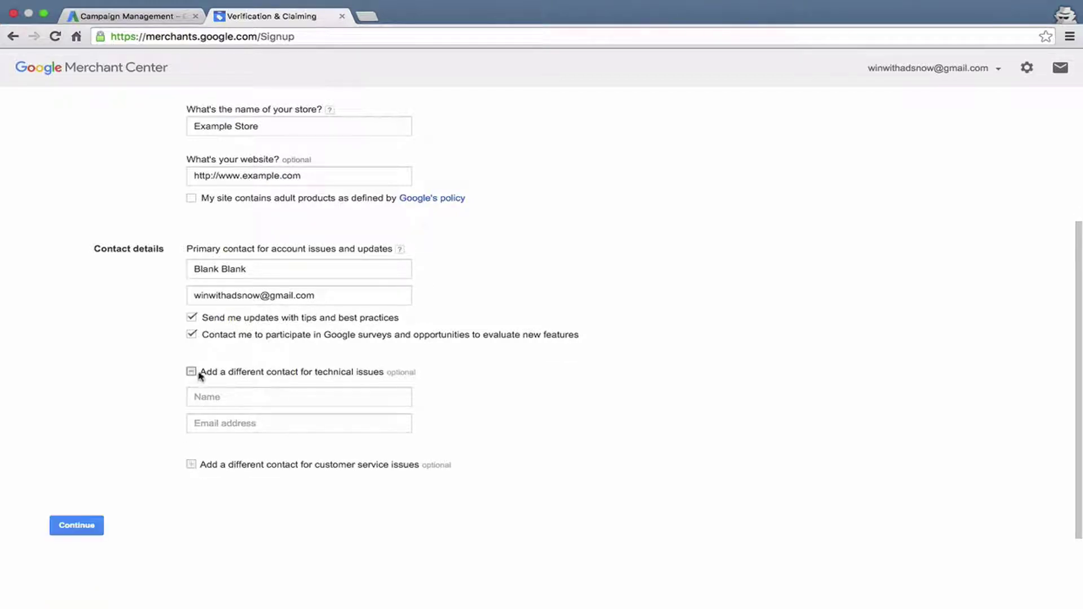
{"action": "left_click", "coordinate": [191, 372]}
{"action": "left_click", "coordinate": [76, 455]}
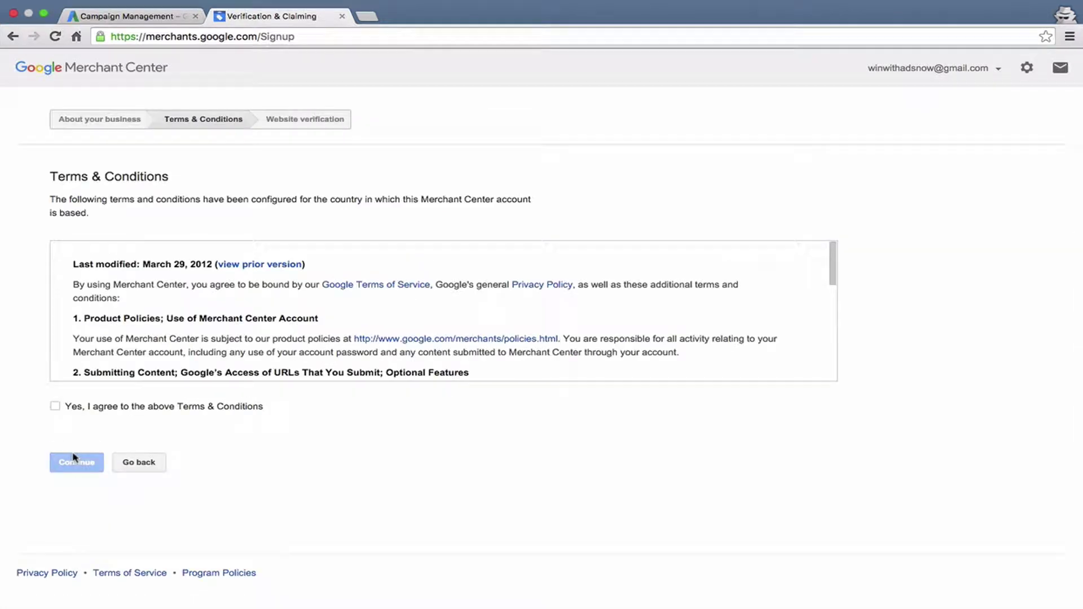
Agree to the Terms & Conditions and continue past the terms step.
{"action": "scroll", "coordinate": [130, 322], "scroll_direction": "down", "scroll_amount": 5}
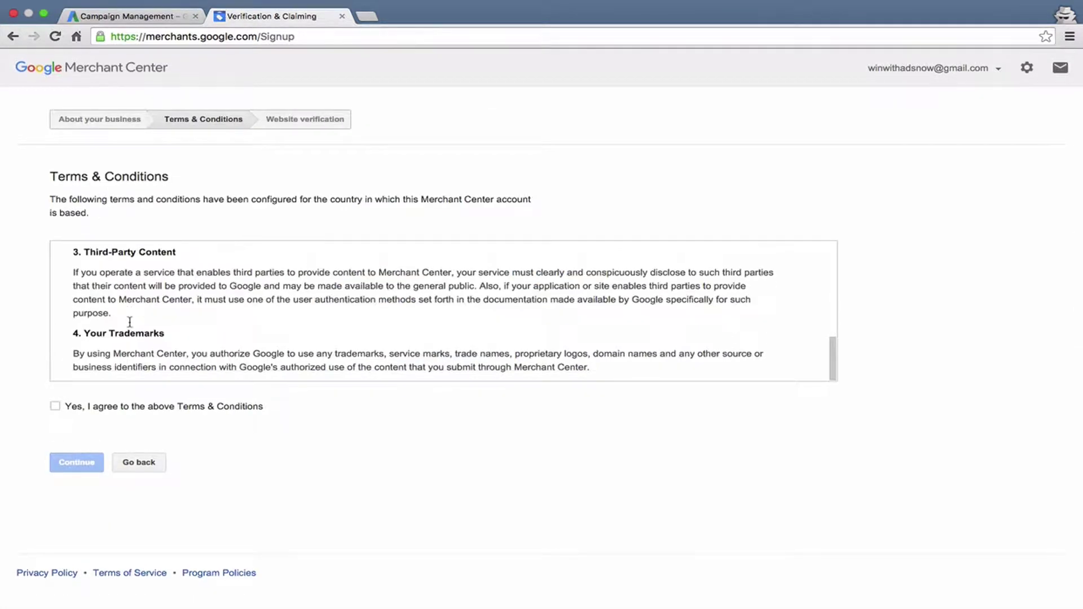
{"action": "left_click", "coordinate": [96, 406]}
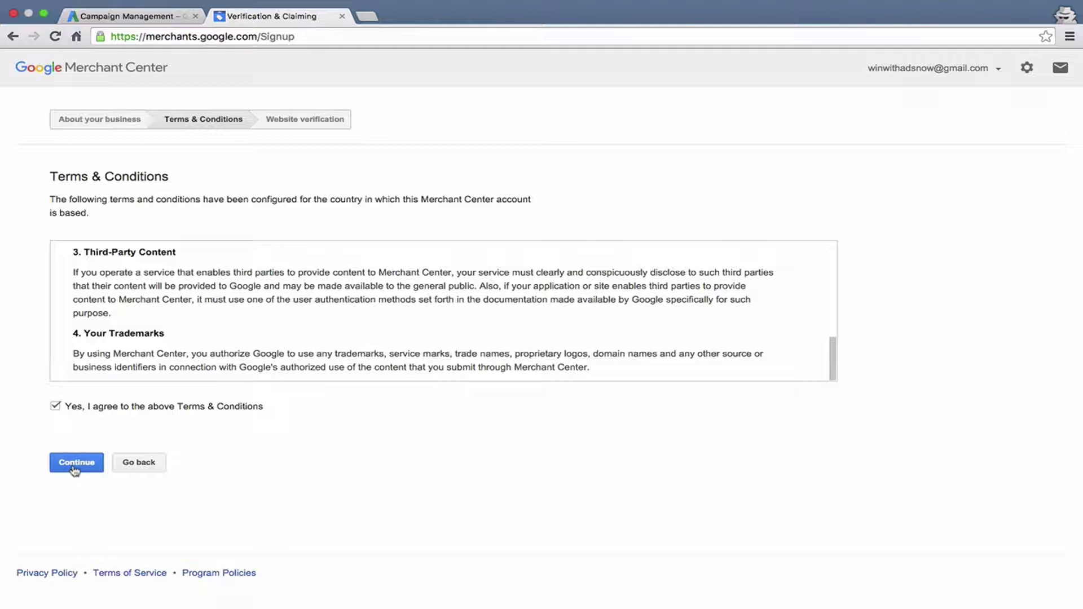
{"action": "left_click", "coordinate": [73, 467]}
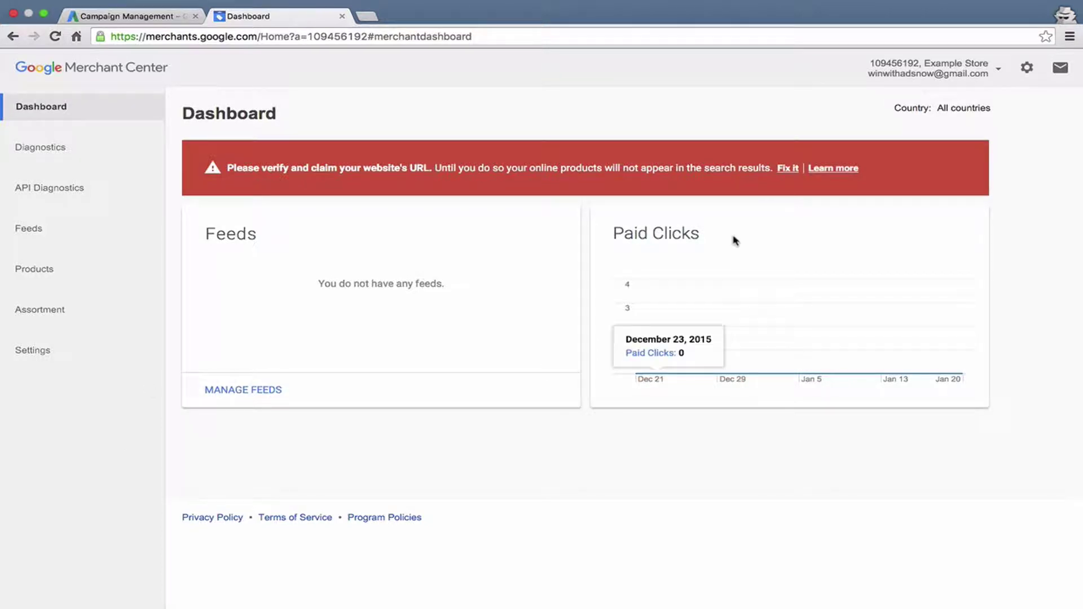
{"action": "left_click", "coordinate": [788, 169]}
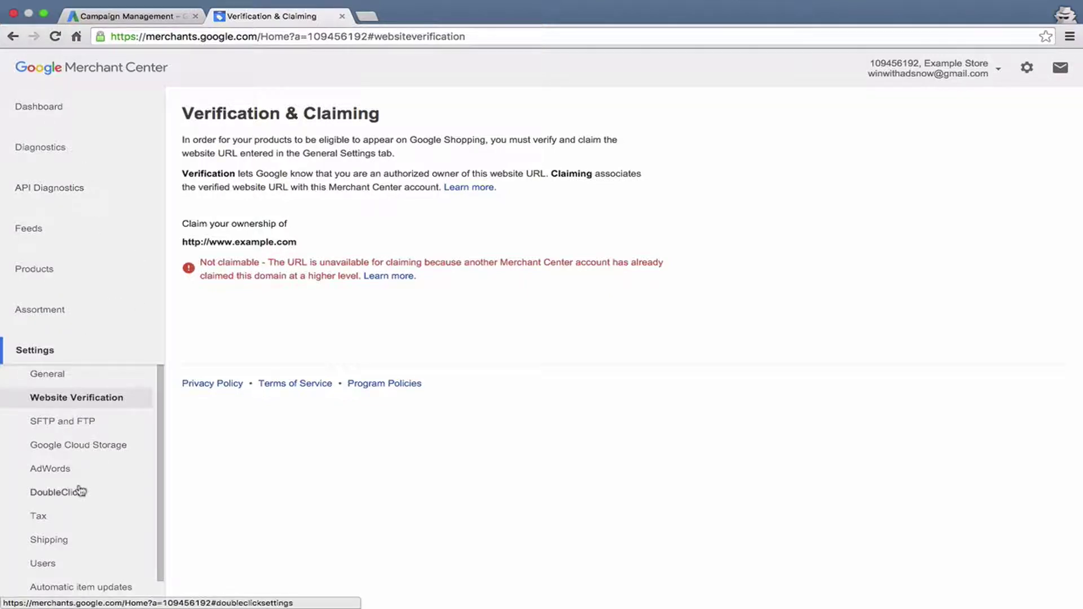
{"action": "scroll", "coordinate": [79, 491], "scroll_direction": "down", "scroll_amount": 1}
{"action": "scroll", "coordinate": [79, 491], "scroll_direction": "up", "scroll_amount": 1}
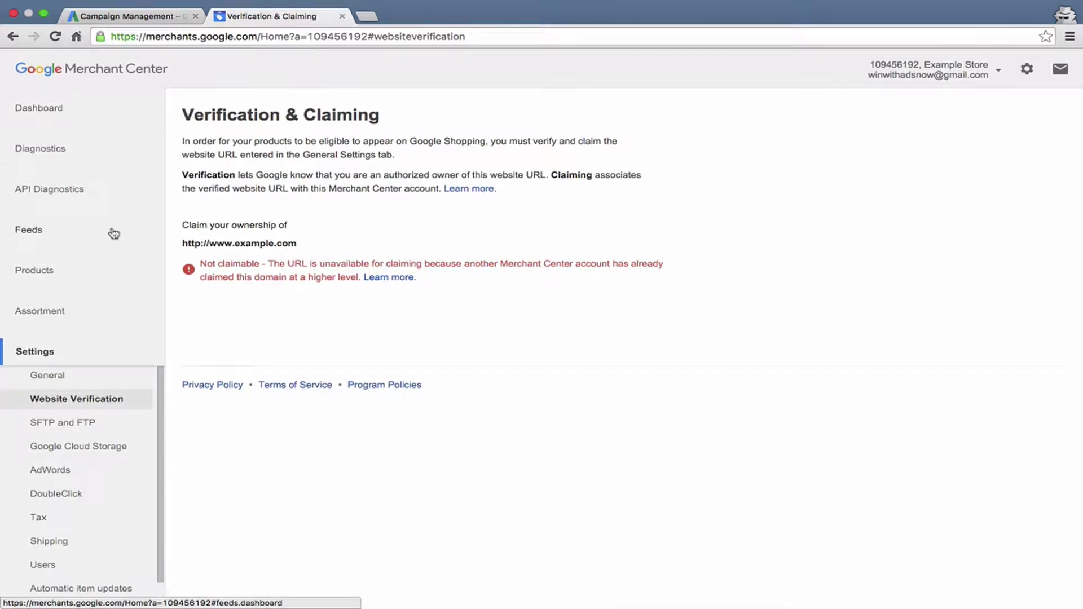
{"action": "left_click", "coordinate": [75, 114]}
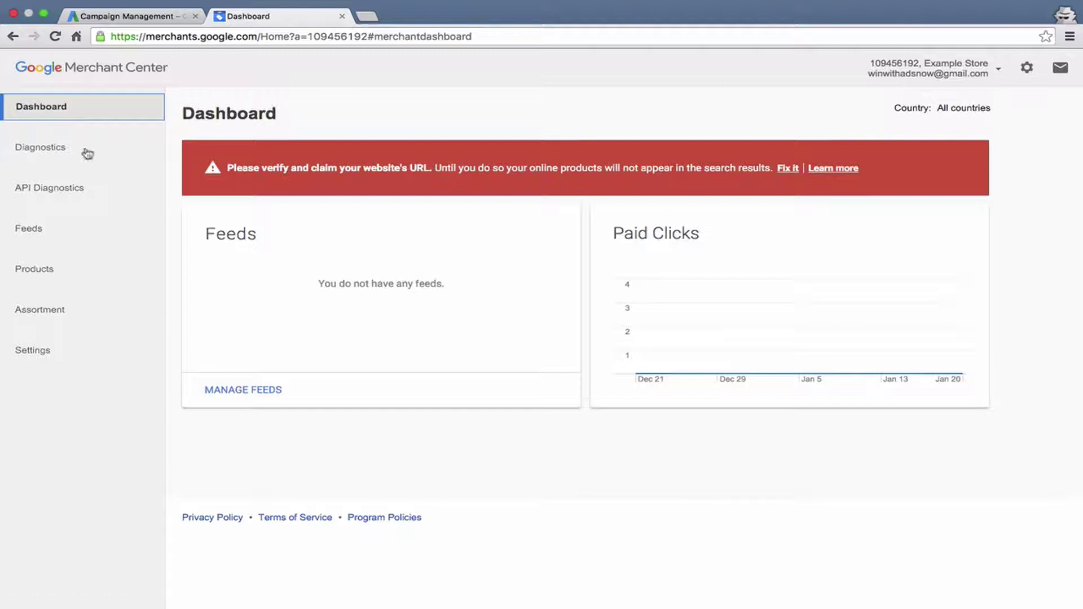
Open Diagnostics and view the Account card's issue: No linked AdWords account.
{"action": "left_click", "coordinate": [67, 146]}
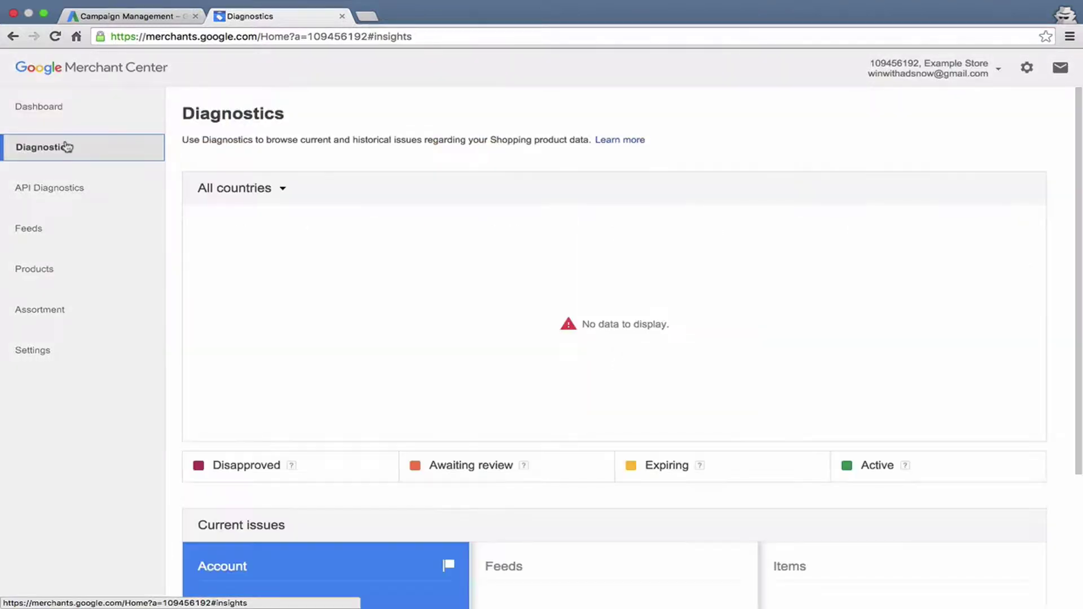
{"action": "scroll", "coordinate": [241, 145], "scroll_direction": "down", "scroll_amount": 3}
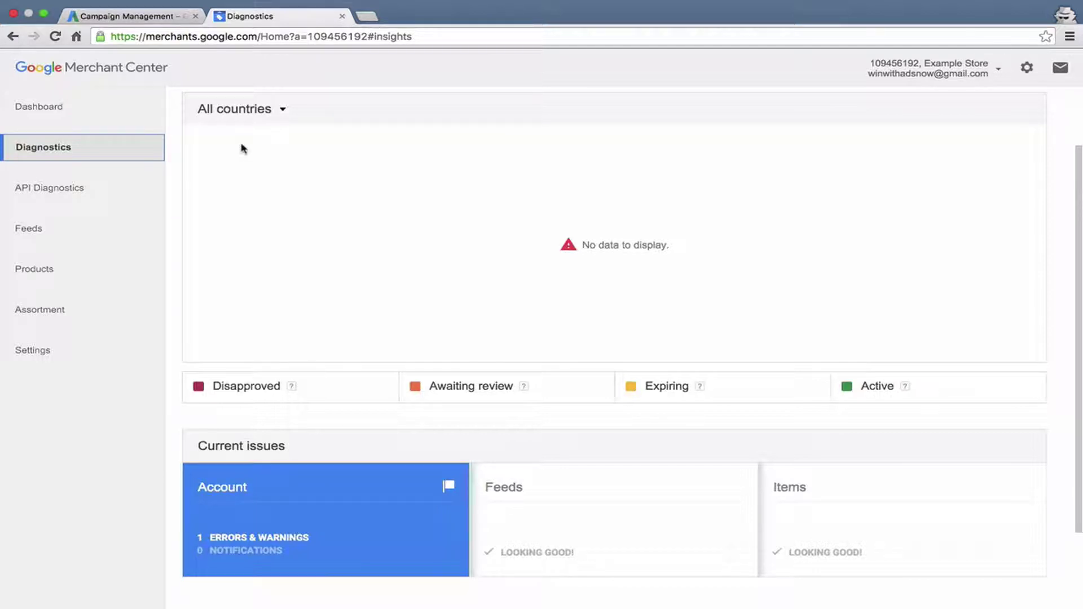
{"action": "scroll", "coordinate": [307, 282], "scroll_direction": "down", "scroll_amount": 3}
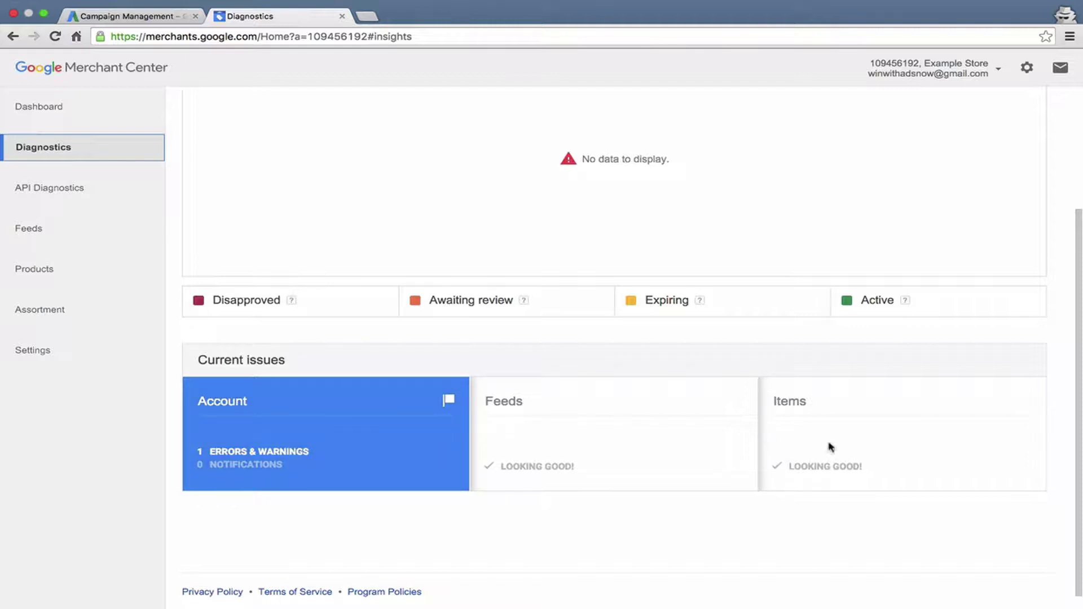
{"action": "left_click", "coordinate": [273, 428]}
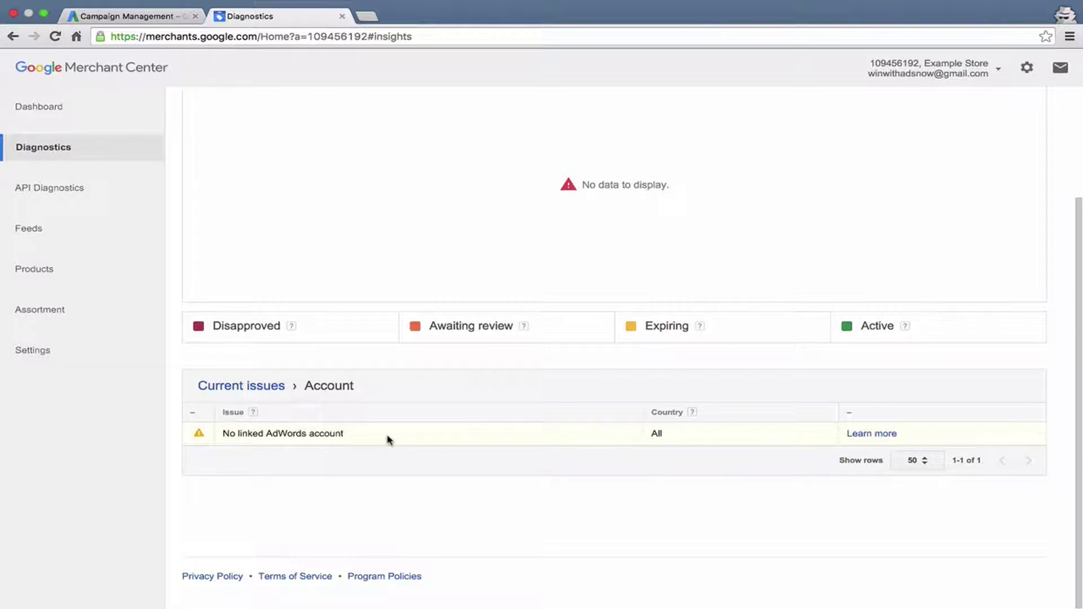
Go back to Current issues, look at API Diagnostics, then open the Feeds page.
{"action": "left_click", "coordinate": [236, 388]}
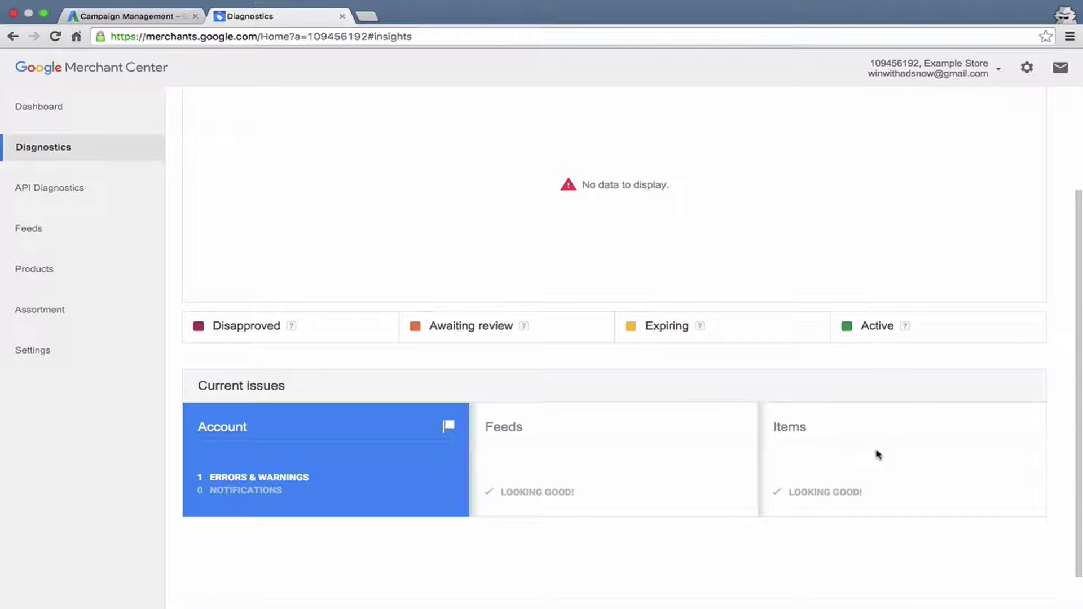
{"action": "scroll", "coordinate": [432, 131], "scroll_direction": "up", "scroll_amount": 3}
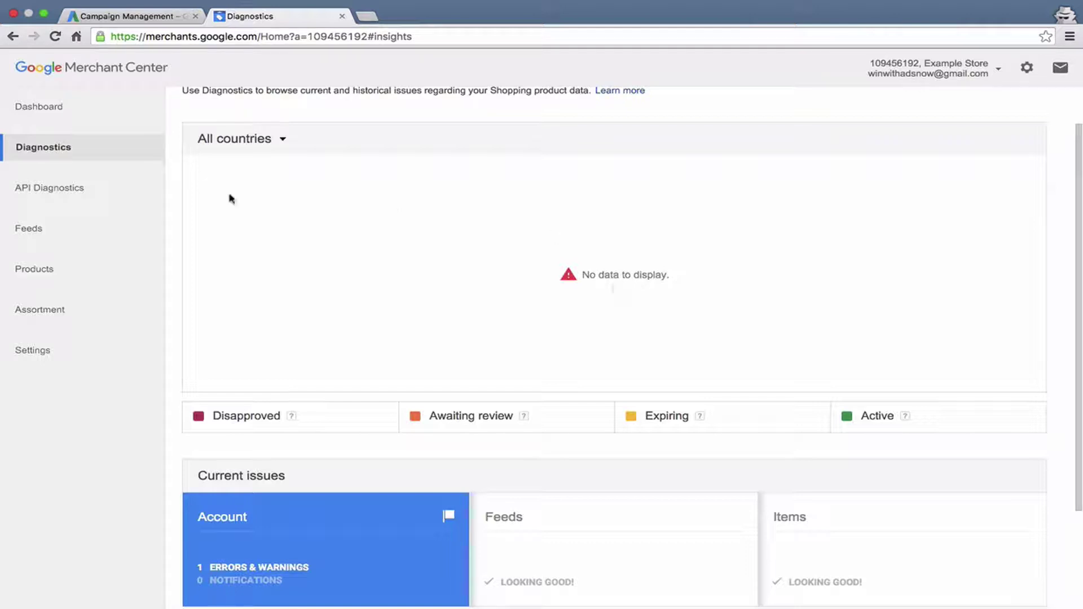
{"action": "left_click", "coordinate": [60, 196]}
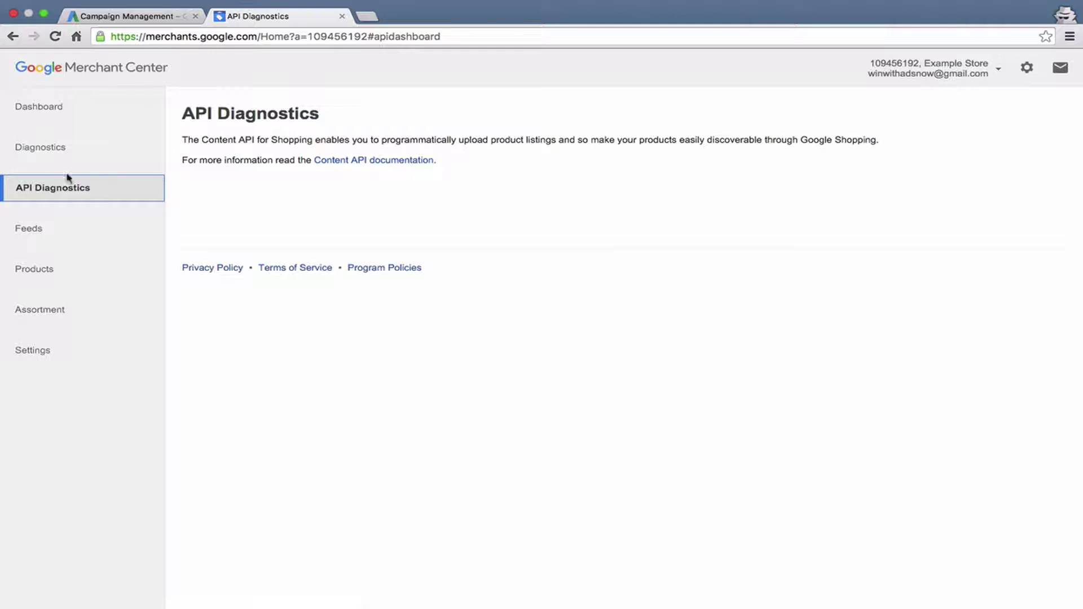
{"action": "left_click", "coordinate": [57, 226]}
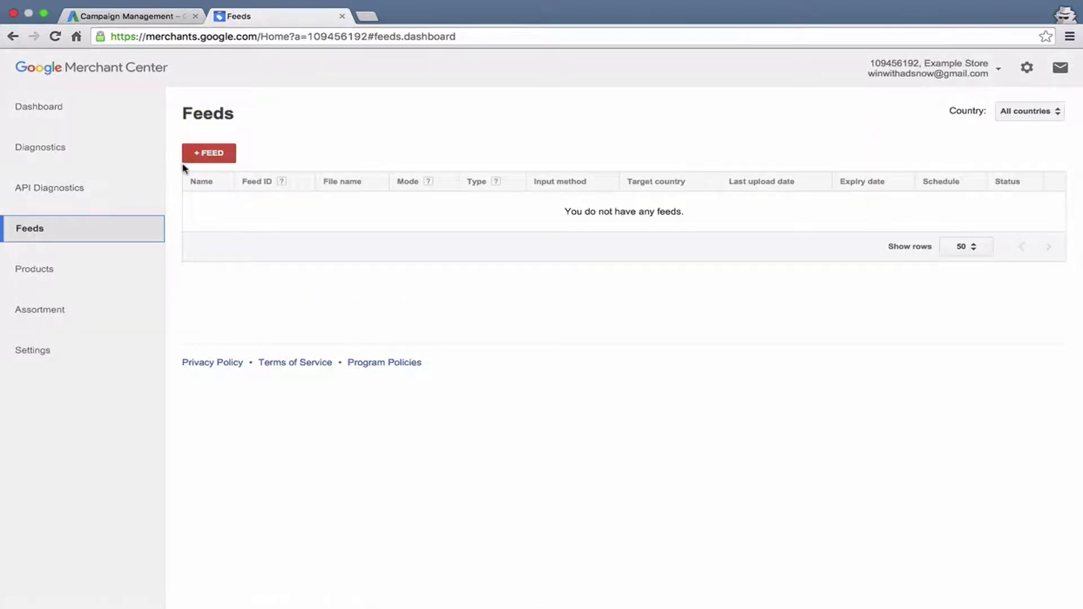
Start a new feed in Standard mode with feed type Products.
{"action": "left_click", "coordinate": [200, 159]}
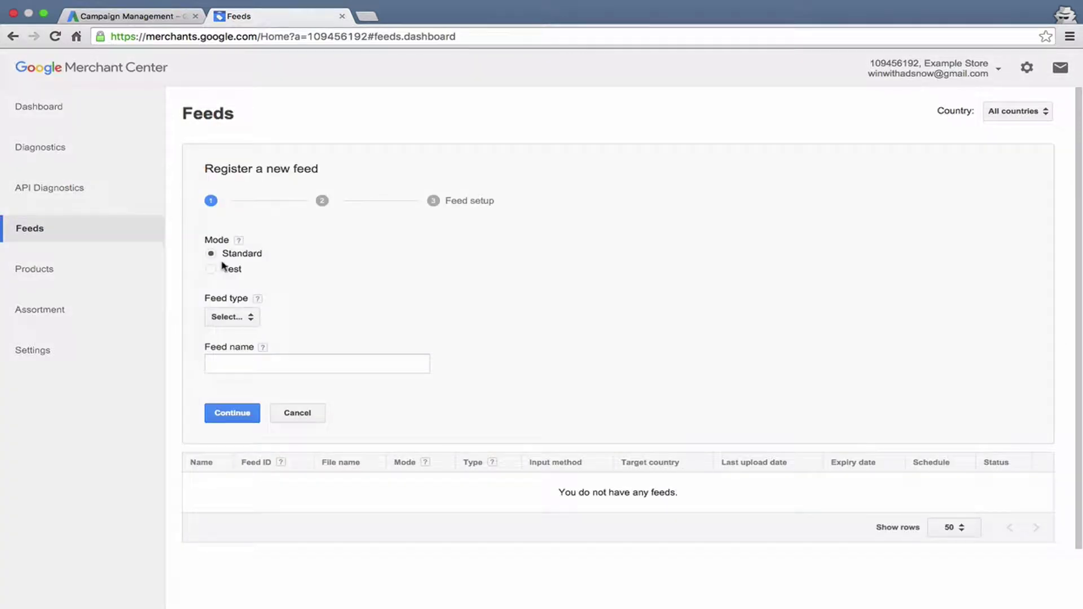
{"action": "left_click", "coordinate": [234, 271]}
{"action": "left_click", "coordinate": [236, 257]}
{"action": "left_click", "coordinate": [233, 318]}
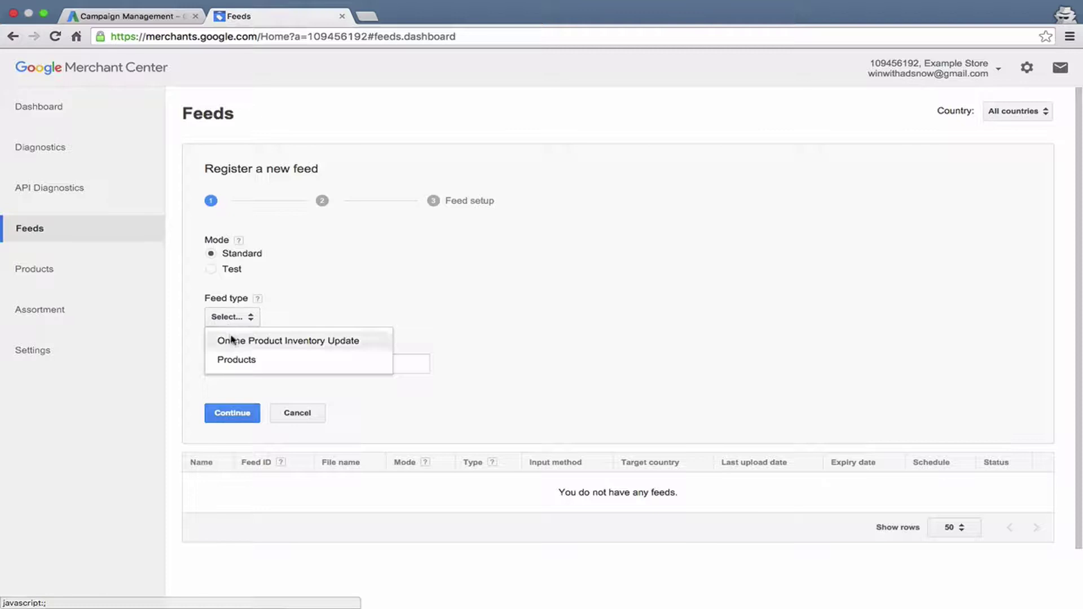
{"action": "left_click", "coordinate": [237, 361]}
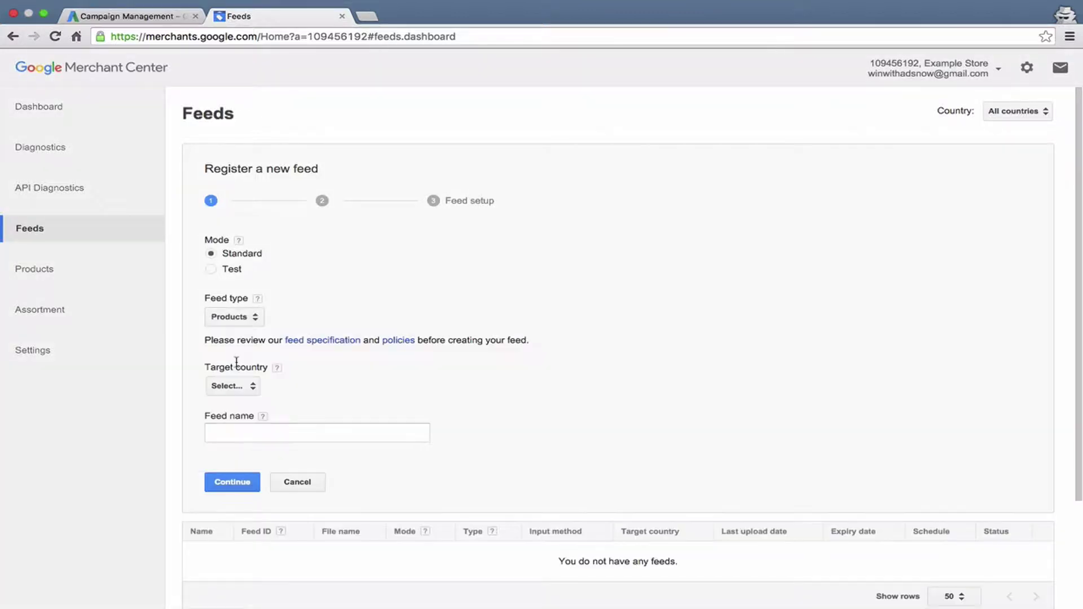
Set the target country to United States and name the feed 'Feed #1'.
{"action": "left_click", "coordinate": [233, 388]}
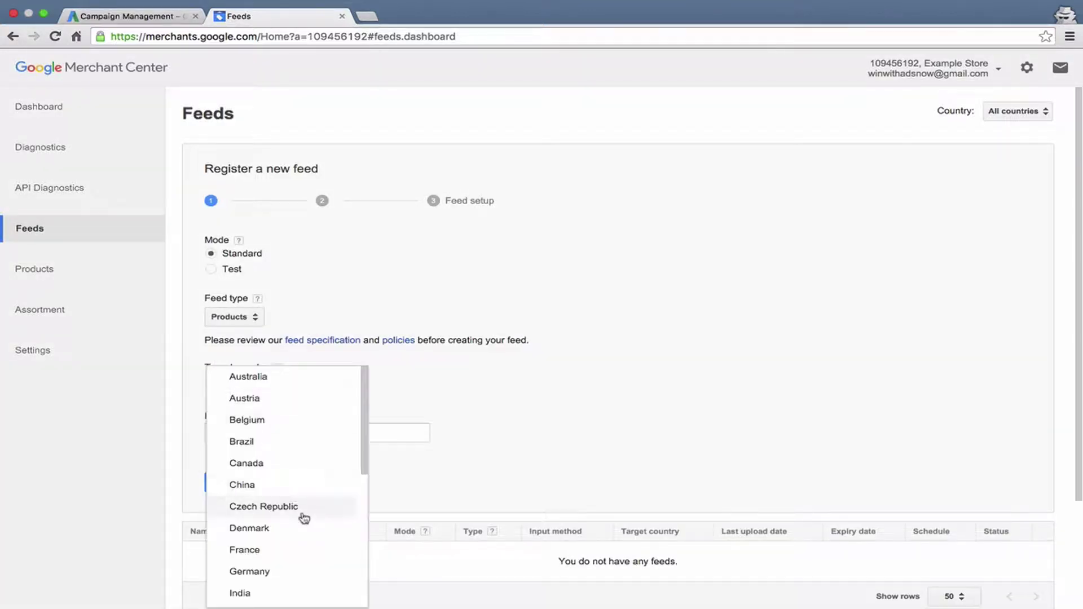
{"action": "left_click", "coordinate": [445, 398]}
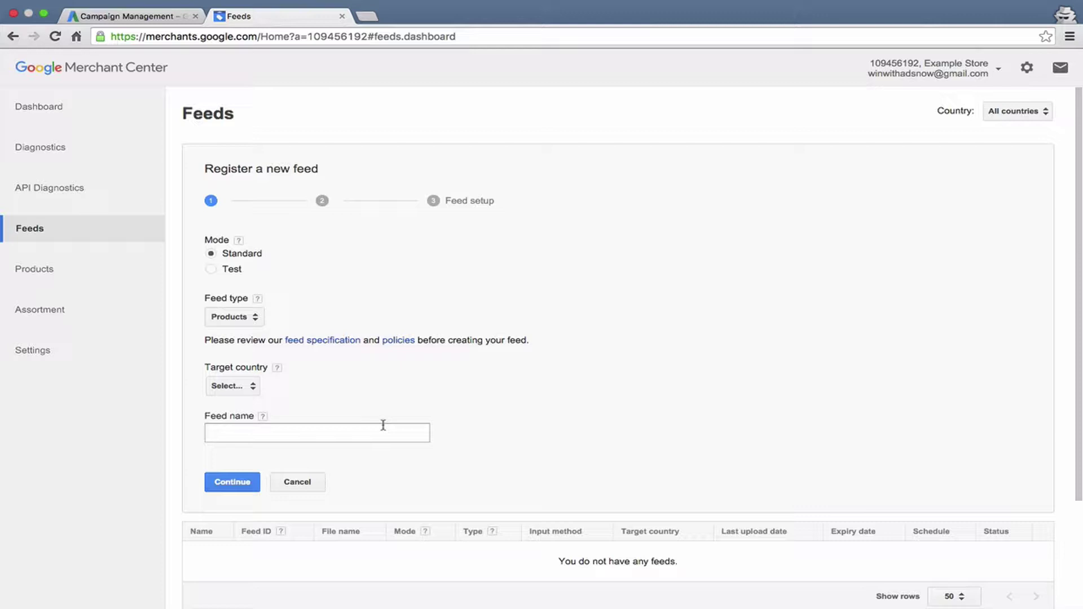
{"action": "left_click", "coordinate": [221, 388]}
{"action": "scroll", "coordinate": [288, 449], "scroll_direction": "down", "scroll_amount": 10}
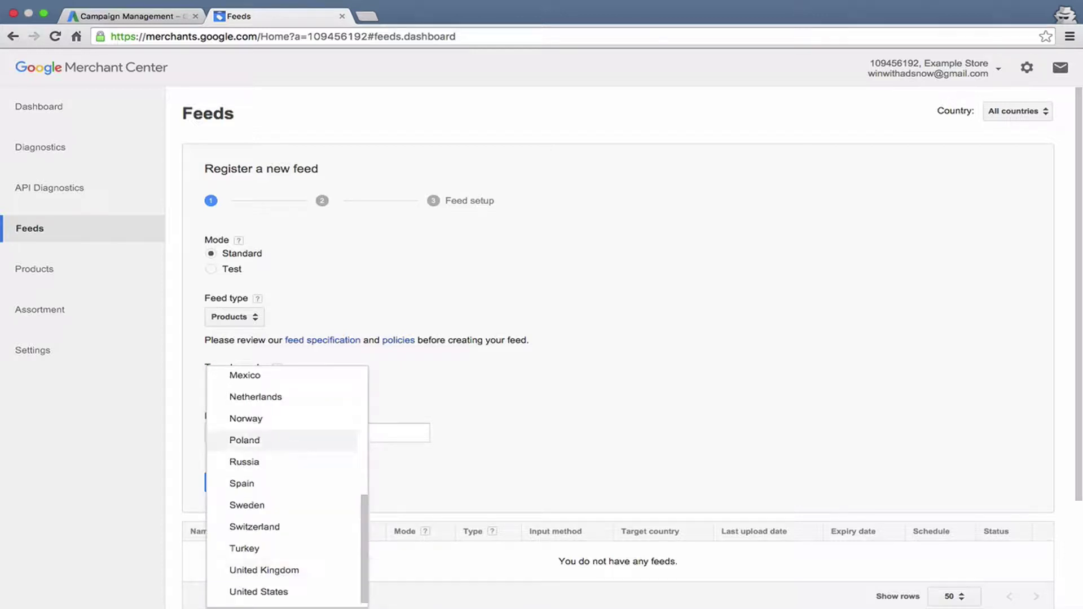
{"action": "left_click", "coordinate": [266, 593]}
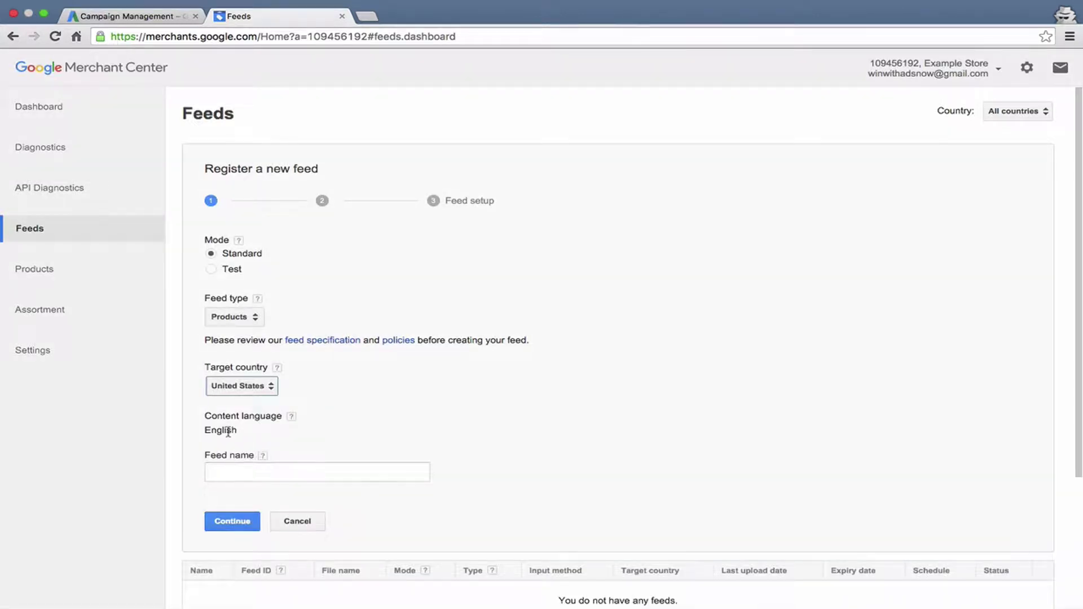
{"action": "left_click", "coordinate": [250, 467]}
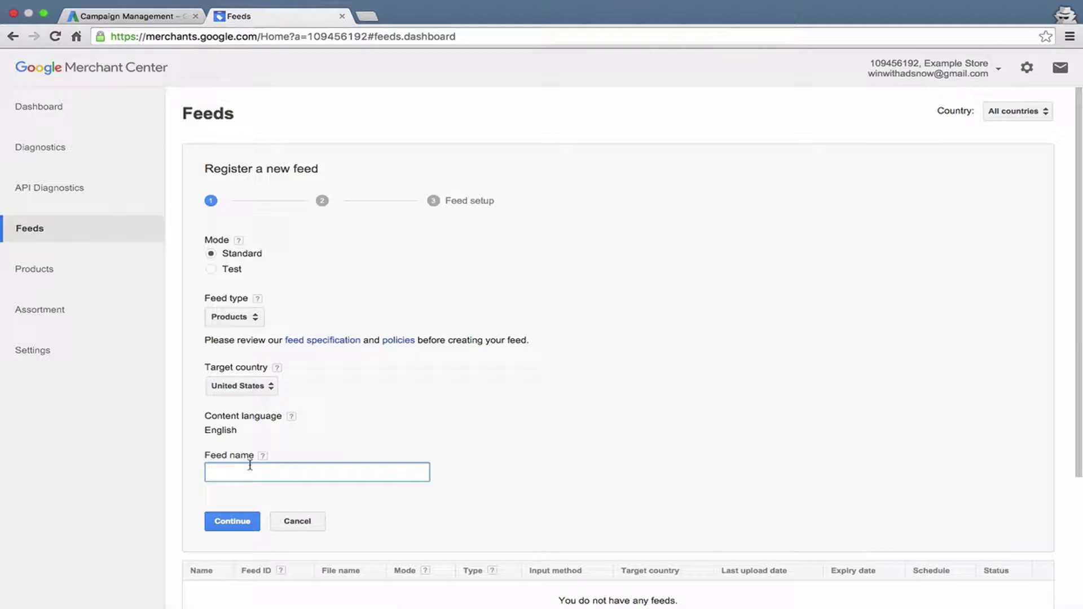
{"action": "type", "text": "Feed #1"}
Accept the basic feed details and choose Scheduled fetches as the input method.
{"action": "left_click", "coordinate": [227, 520]}
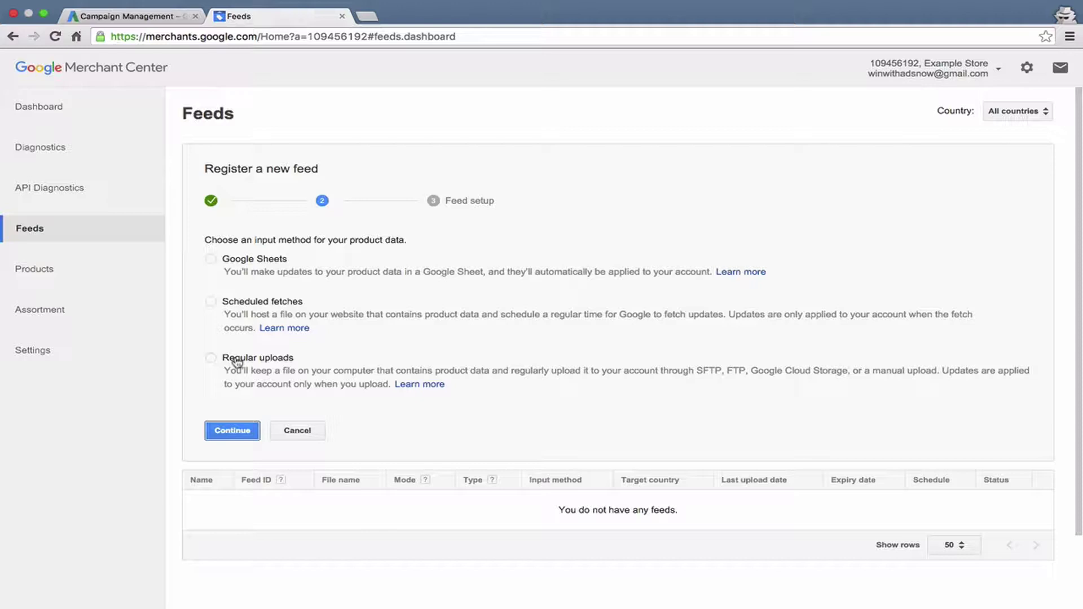
{"action": "left_click", "coordinate": [242, 306]}
Continue to Feed setup and keep the fetch frequency at Daily.
{"action": "left_click", "coordinate": [232, 430]}
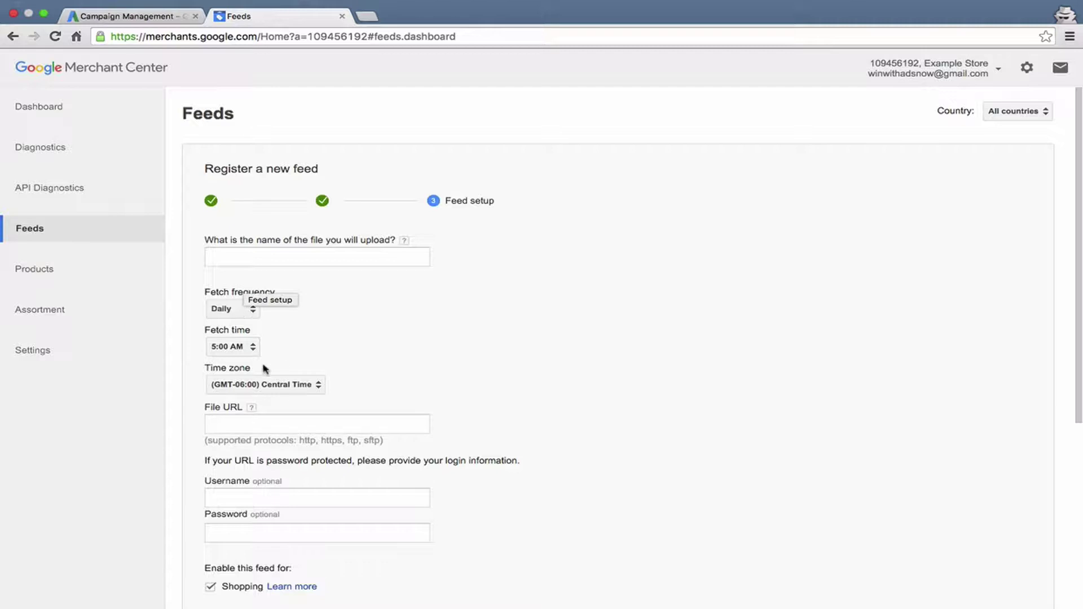
{"action": "left_click", "coordinate": [244, 309]}
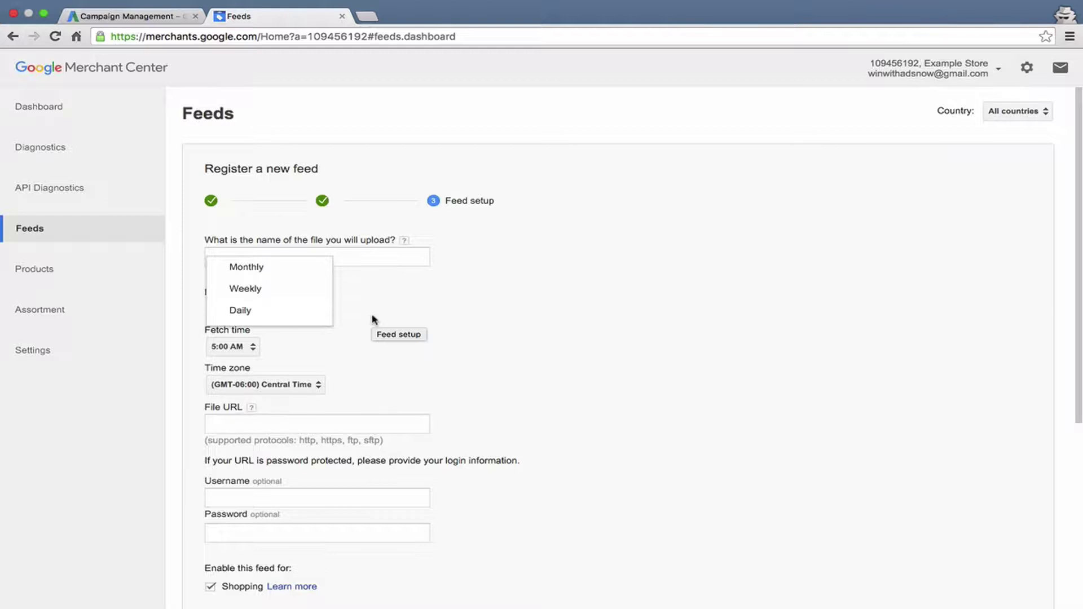
{"action": "left_click", "coordinate": [372, 320]}
{"action": "scroll", "coordinate": [372, 319], "scroll_direction": "down", "scroll_amount": 4}
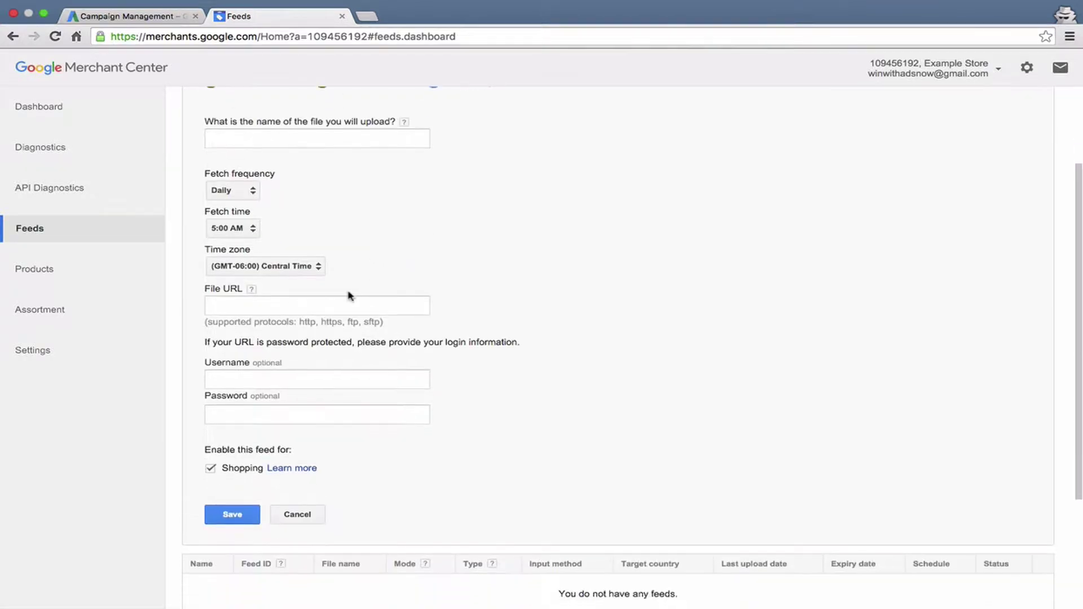
Look over the File URL and remaining setup options, then cancel the new feed.
{"action": "left_click", "coordinate": [347, 300]}
{"action": "scroll", "coordinate": [350, 233], "scroll_direction": "down", "scroll_amount": 1}
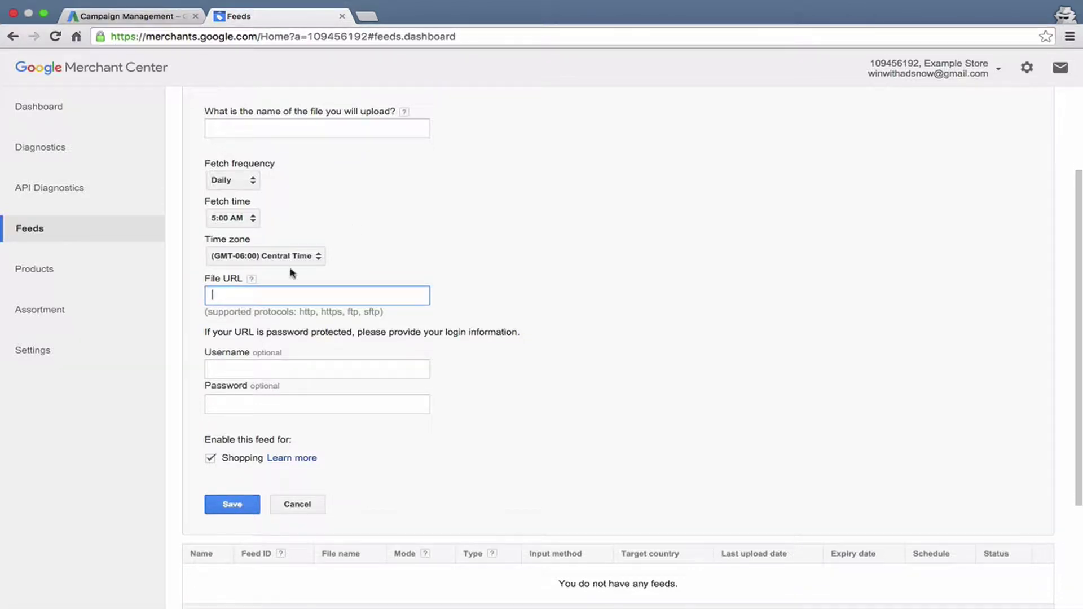
{"action": "scroll", "coordinate": [292, 273], "scroll_direction": "up", "scroll_amount": 2}
{"action": "scroll", "coordinate": [291, 272], "scroll_direction": "down", "scroll_amount": 3}
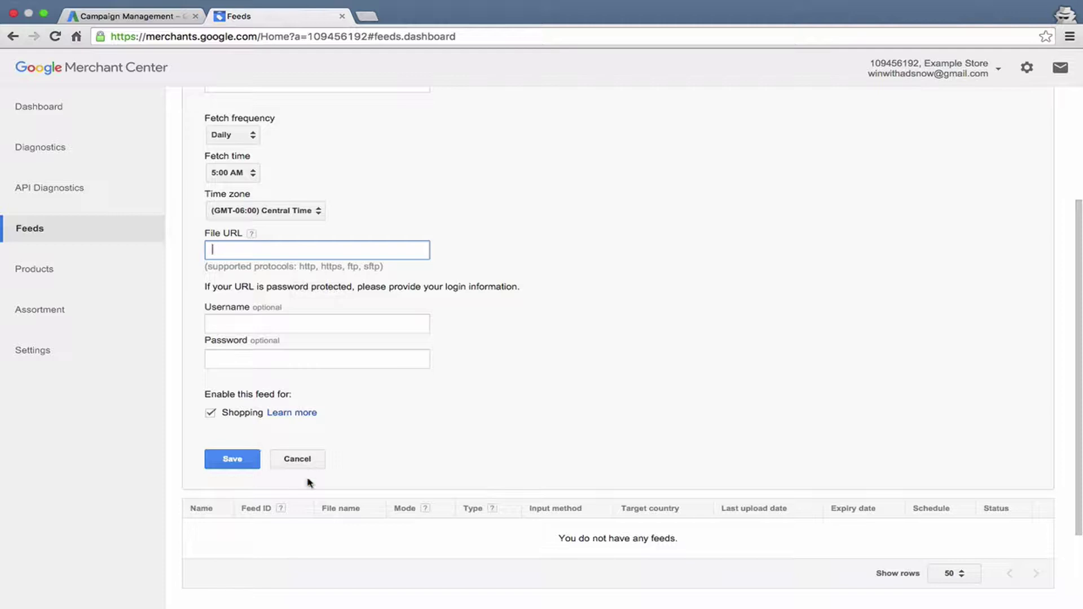
{"action": "scroll", "coordinate": [290, 413], "scroll_direction": "up", "scroll_amount": 3}
{"action": "scroll", "coordinate": [291, 412], "scroll_direction": "up", "scroll_amount": 1}
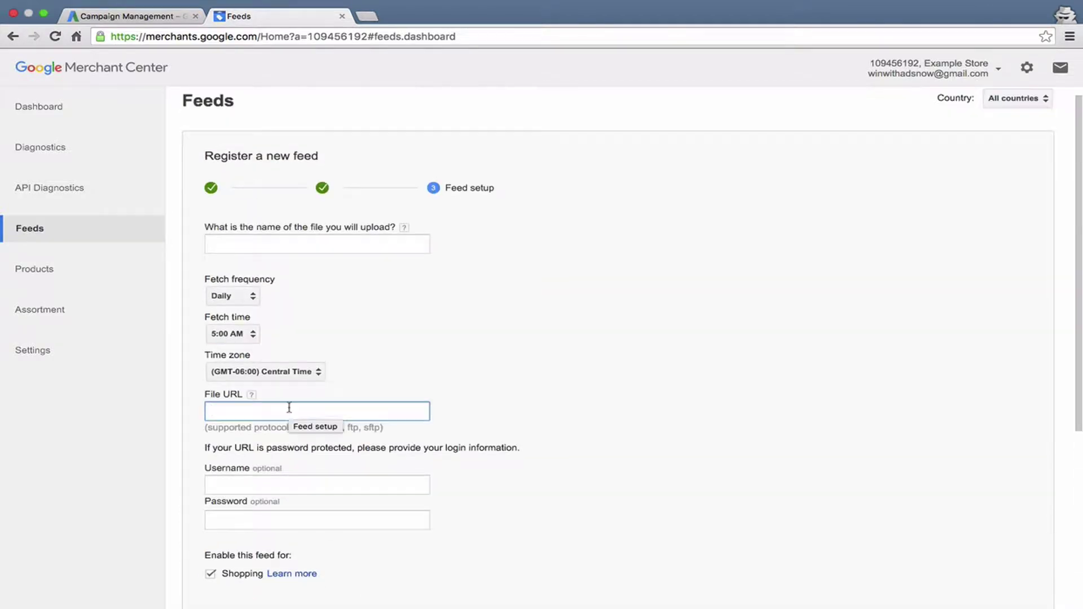
{"action": "scroll", "coordinate": [289, 408], "scroll_direction": "down", "scroll_amount": 5}
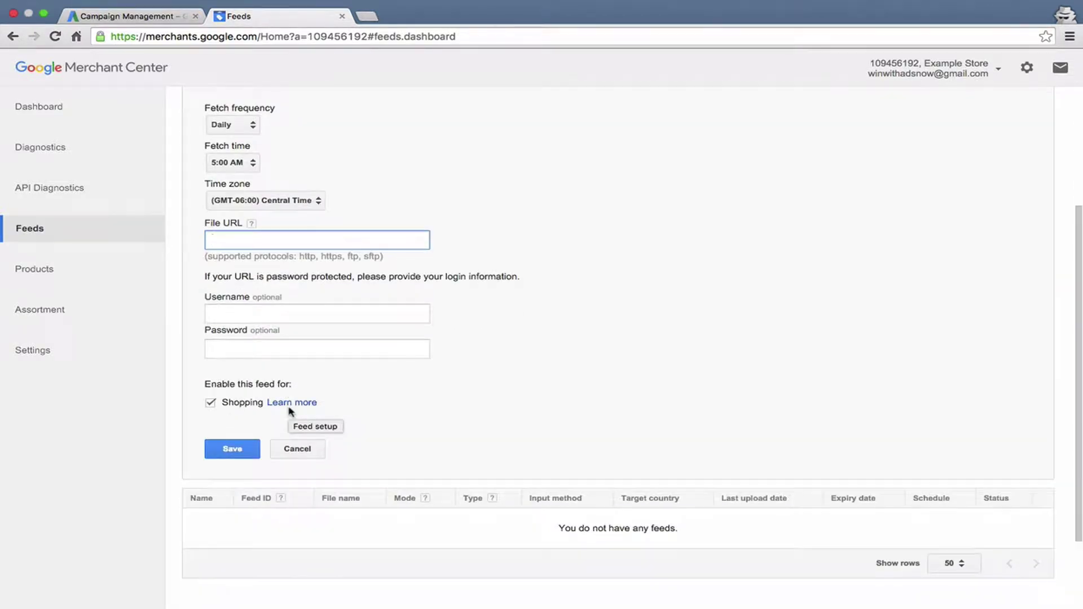
{"action": "left_click", "coordinate": [296, 449]}
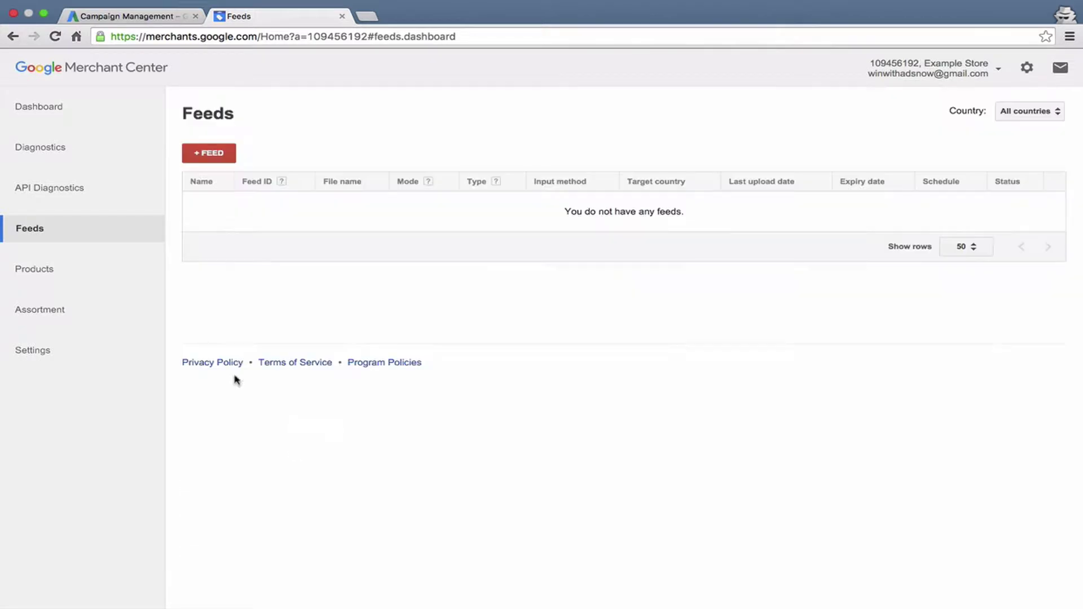
Open the Products page, which shows no offers, and click into the Item ID lookup field.
{"action": "left_click", "coordinate": [44, 270]}
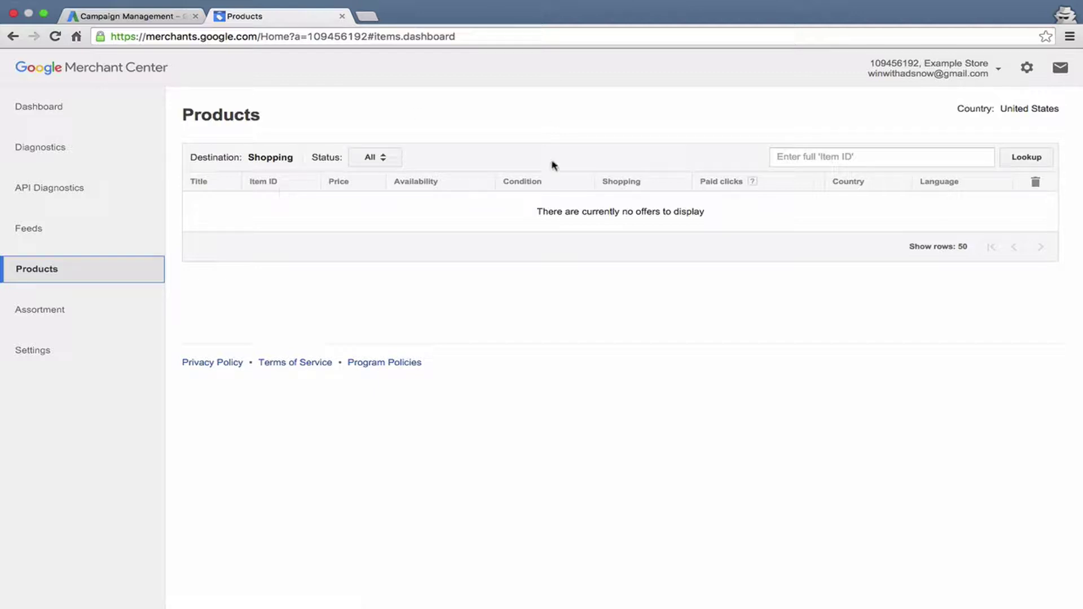
{"action": "left_click", "coordinate": [791, 156]}
View the Assortment report, which is empty and advises checking feed setup.
{"action": "left_click", "coordinate": [65, 311]}
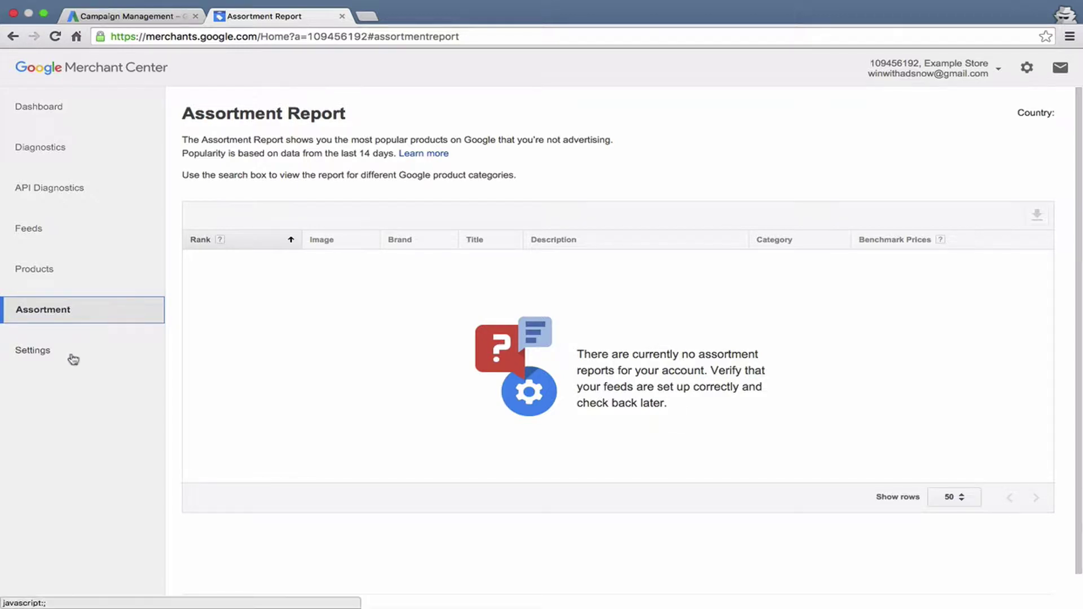
Review the general settings, highlighting the unclaimable-URL note and the store's website URL.
{"action": "left_click", "coordinate": [74, 359]}
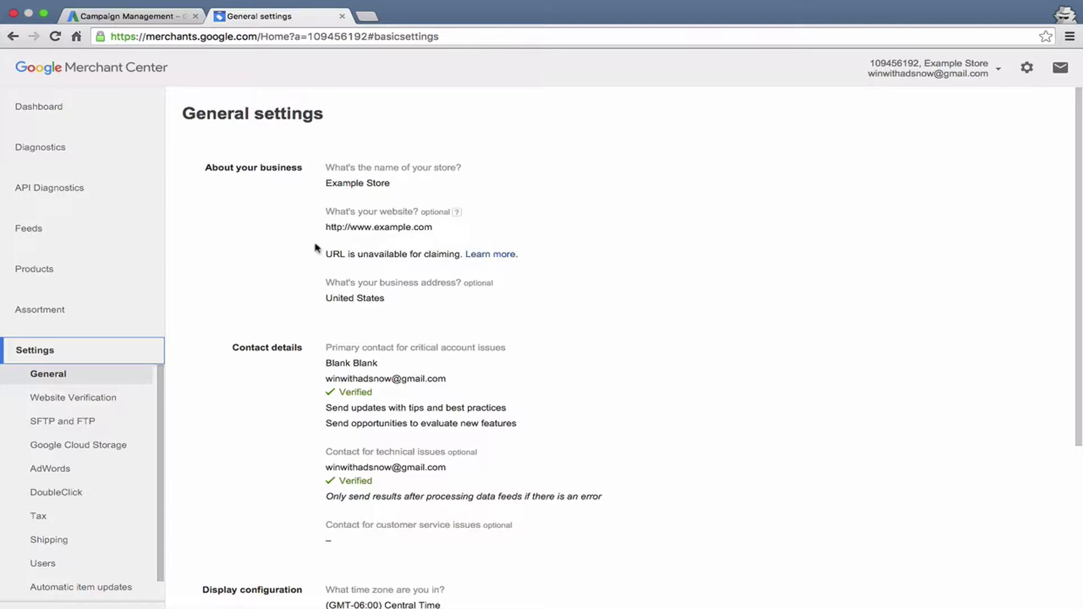
{"action": "left_click_drag", "start_coordinate": [348, 254], "coordinate": [515, 255]}
{"action": "left_click", "coordinate": [428, 228]}
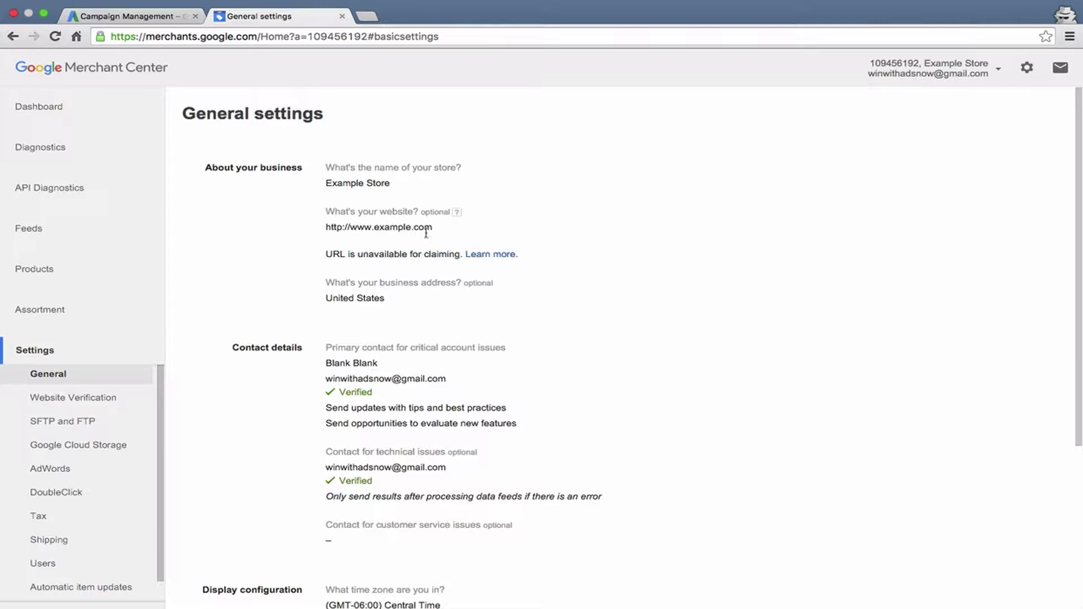
{"action": "left_click_drag", "start_coordinate": [433, 228], "coordinate": [323, 229]}
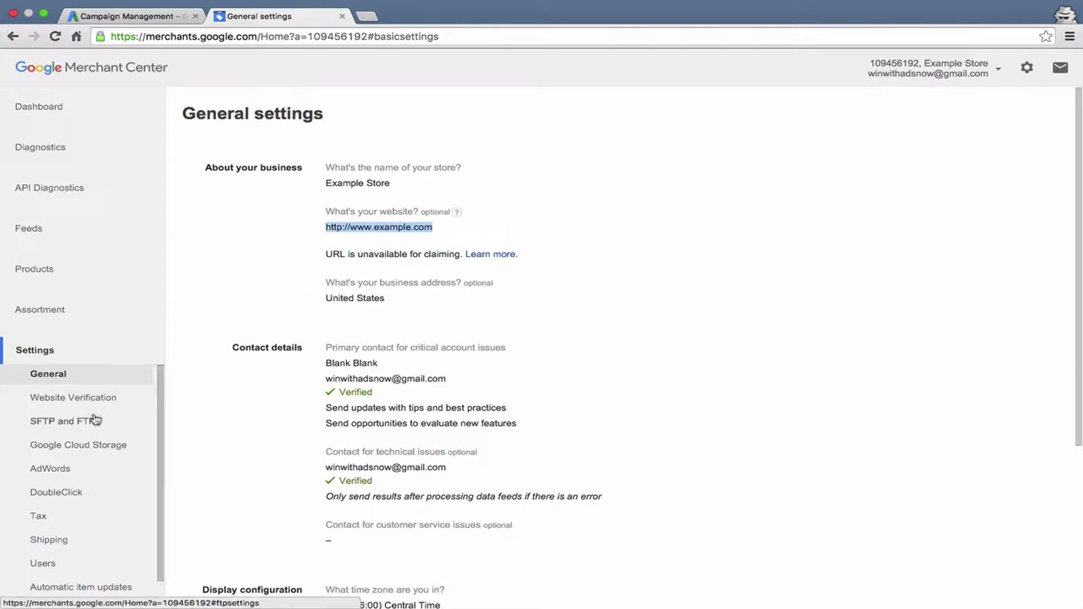
Step through the Website Verification, SFTP and FTP, Google Cloud Storage and AdWords settings pages.
{"action": "left_click", "coordinate": [72, 397]}
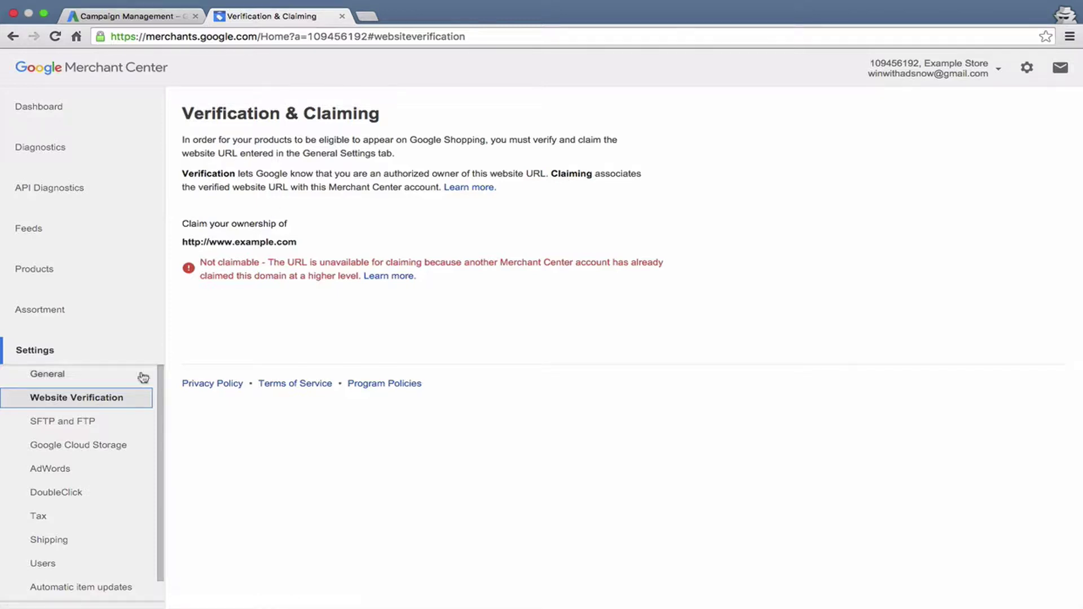
{"action": "scroll", "coordinate": [103, 411], "scroll_direction": "down", "scroll_amount": 2}
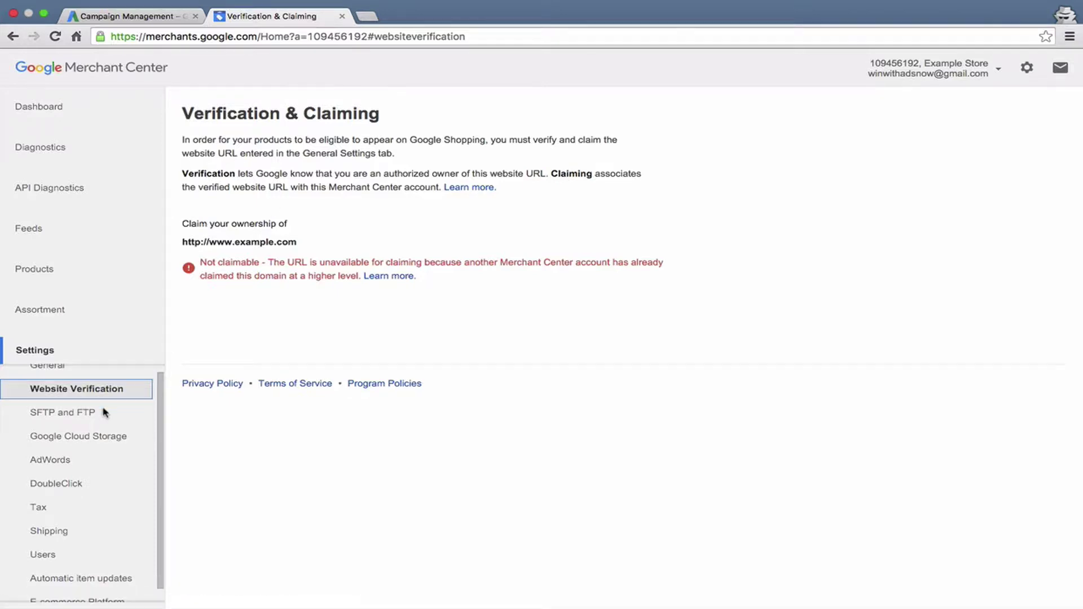
{"action": "left_click", "coordinate": [45, 405]}
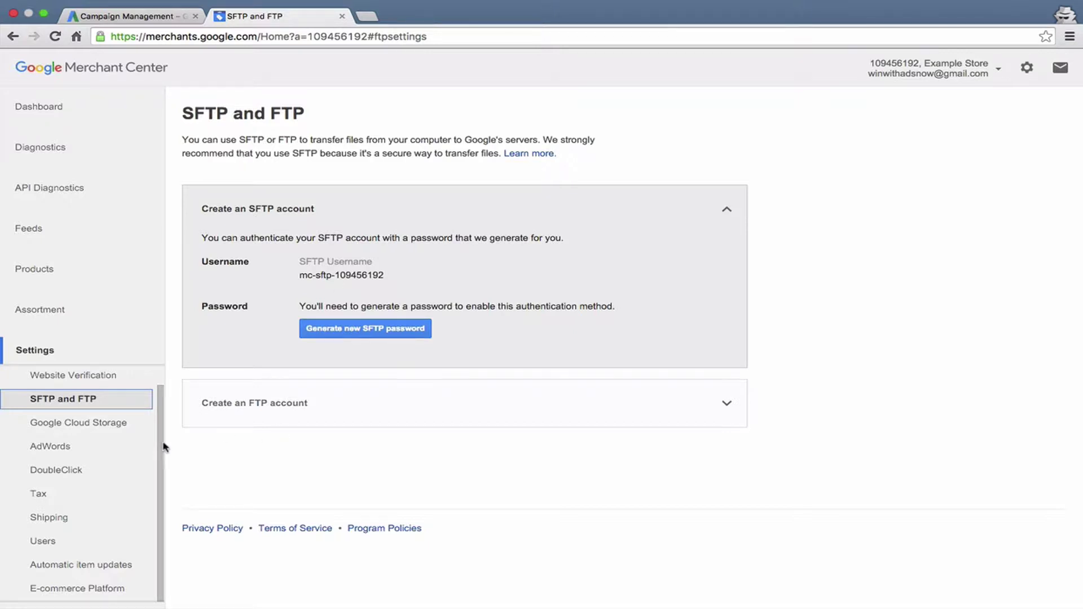
{"action": "left_click", "coordinate": [100, 426]}
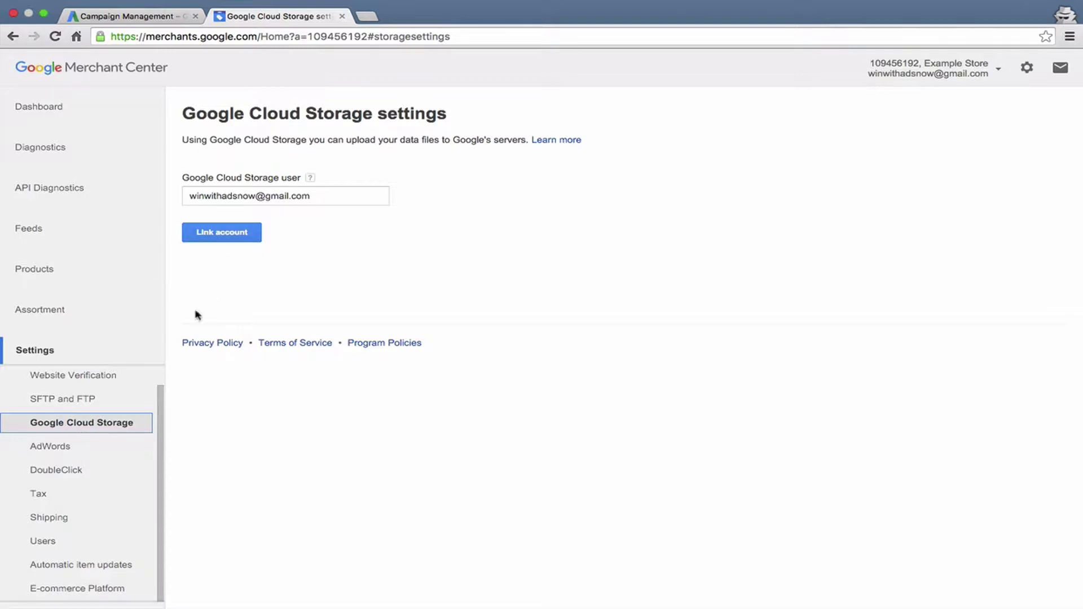
{"action": "left_click", "coordinate": [94, 449]}
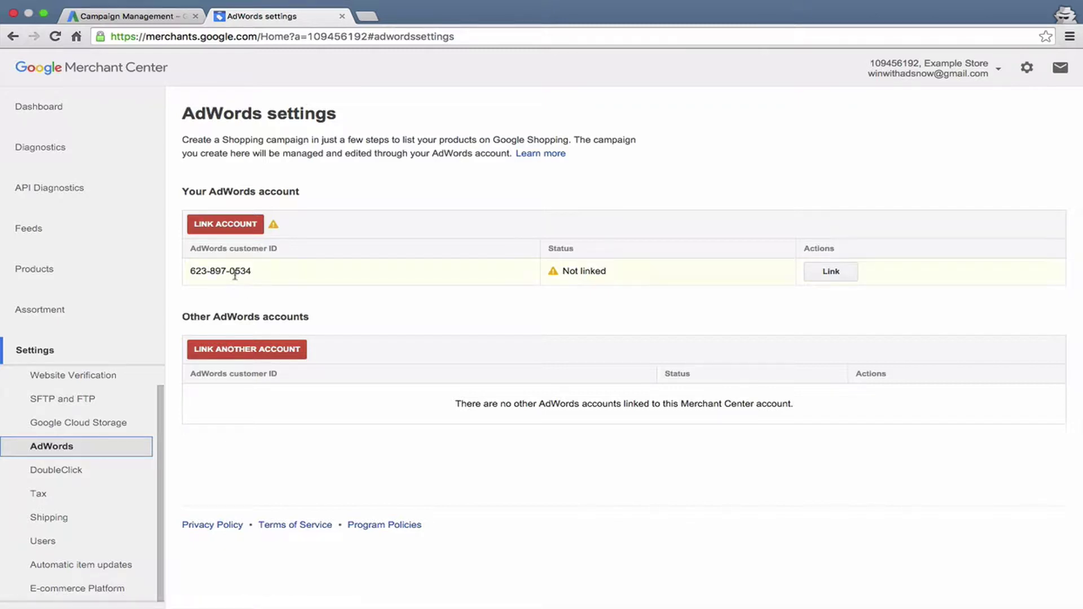
Verify the AdWords customer ID in AdWords, link the account, then view DoubleClick settings.
{"action": "left_click_drag", "start_coordinate": [191, 272], "coordinate": [253, 270]}
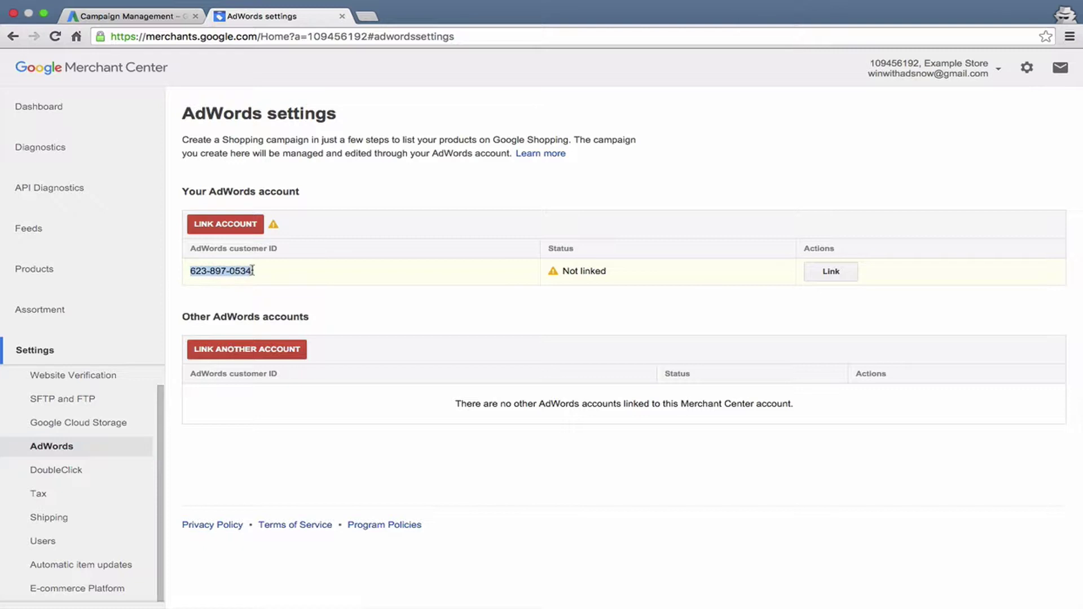
{"action": "left_click", "coordinate": [152, 15]}
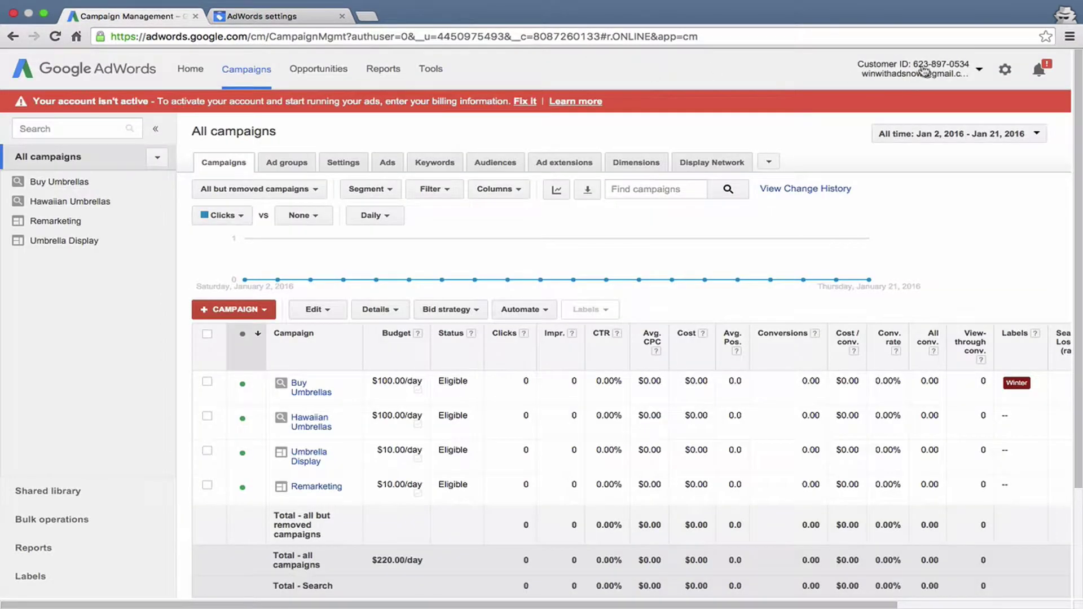
{"action": "left_click", "coordinate": [299, 33]}
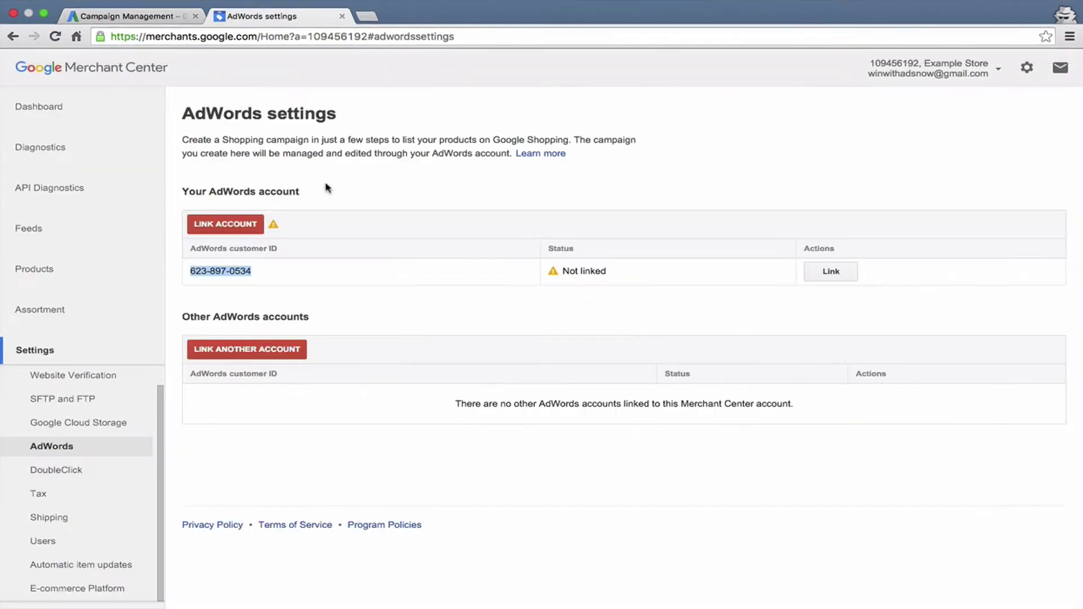
{"action": "left_click", "coordinate": [815, 275]}
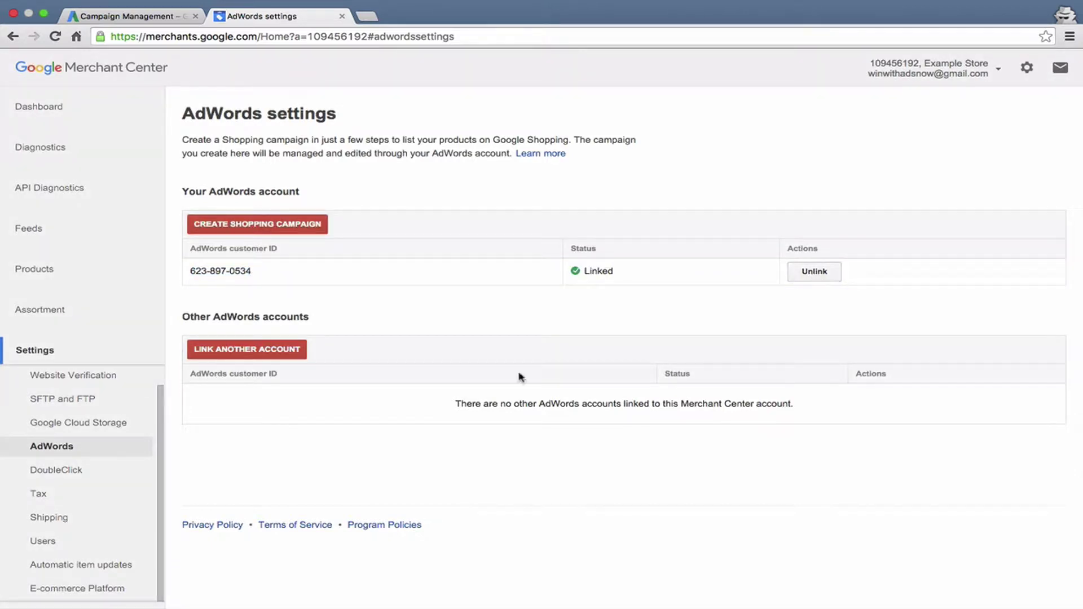
{"action": "left_click", "coordinate": [100, 476]}
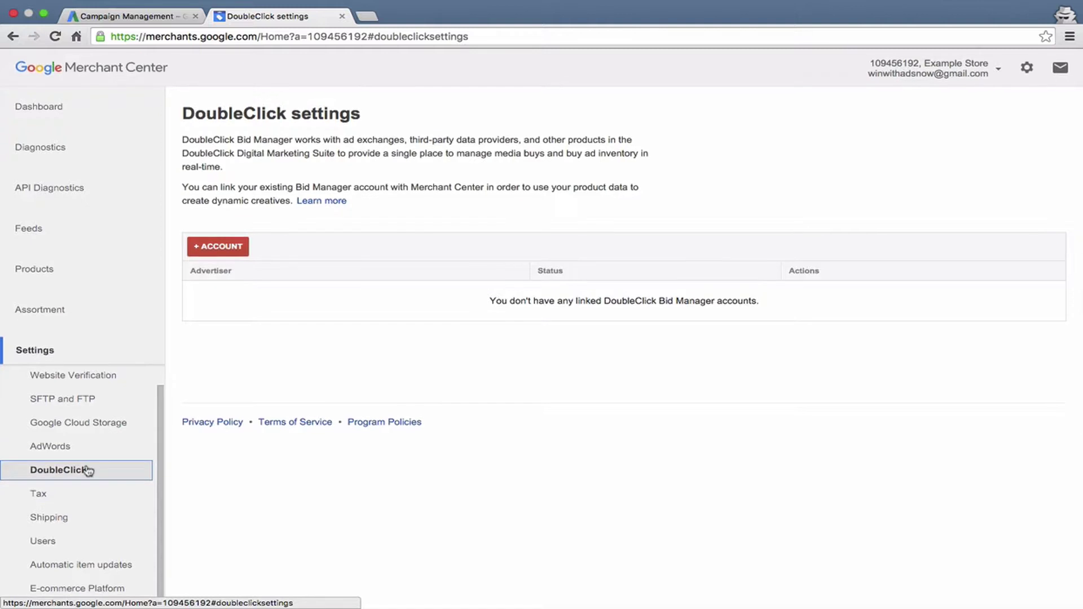
Set Alabama tax to the Google determined rate, also applied to shipping, and save.
{"action": "left_click", "coordinate": [61, 495]}
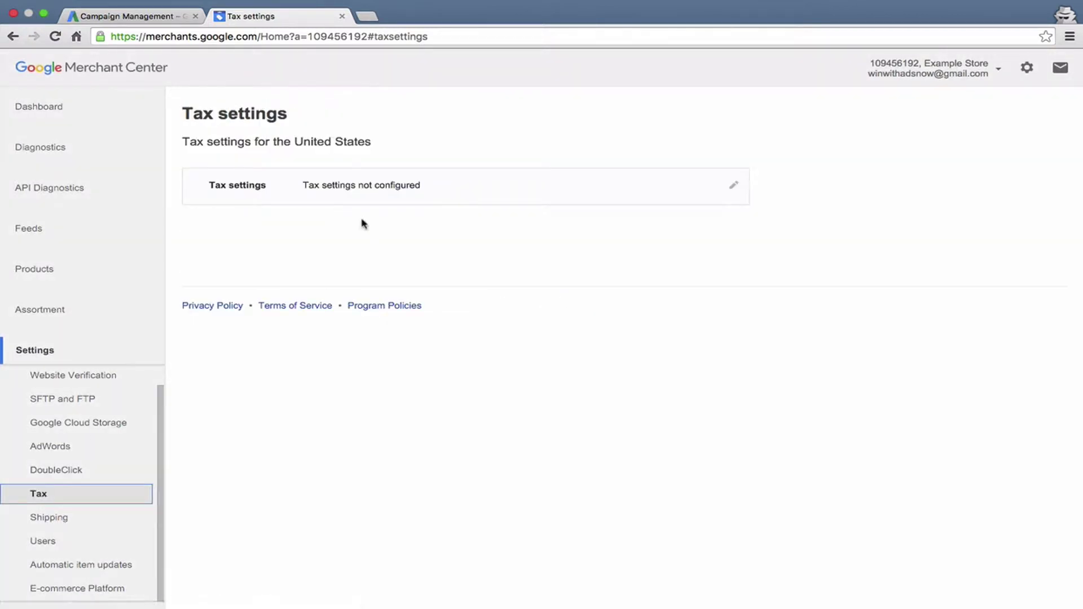
{"action": "left_click", "coordinate": [394, 196]}
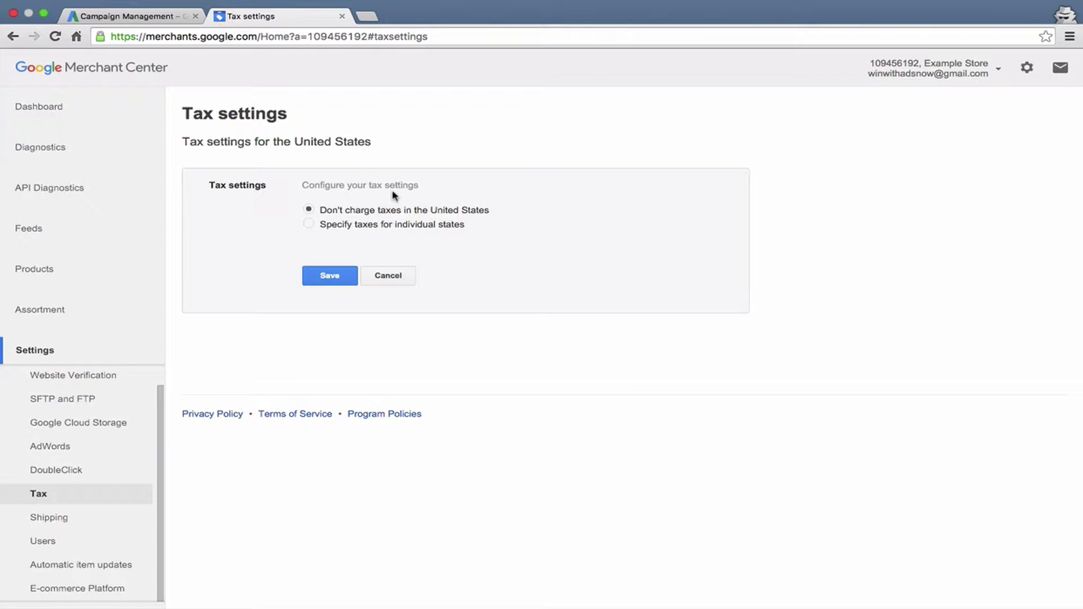
{"action": "left_click", "coordinate": [380, 225]}
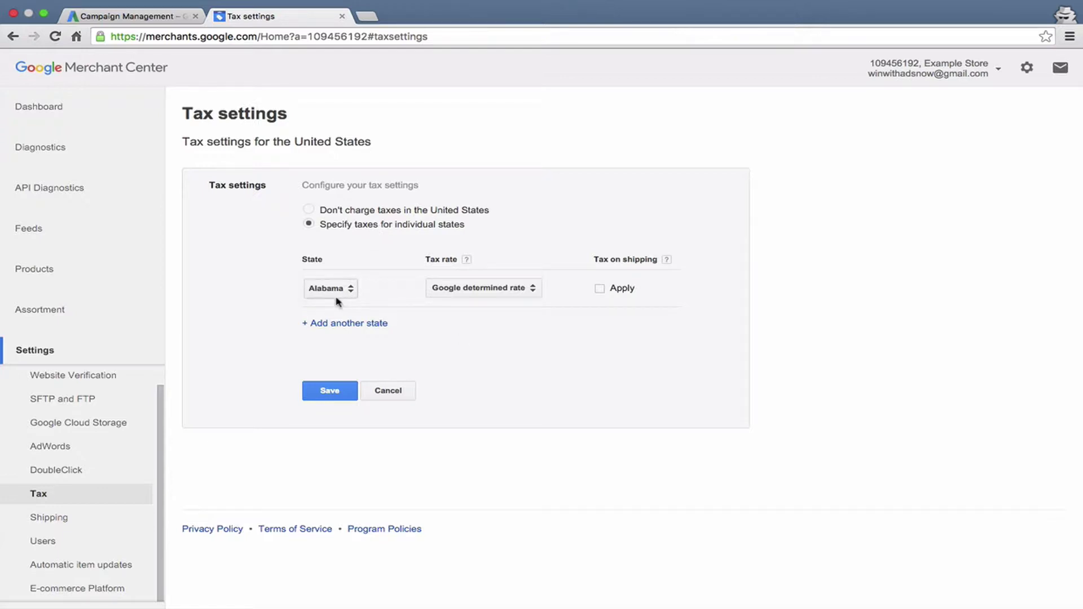
{"action": "left_click", "coordinate": [468, 289]}
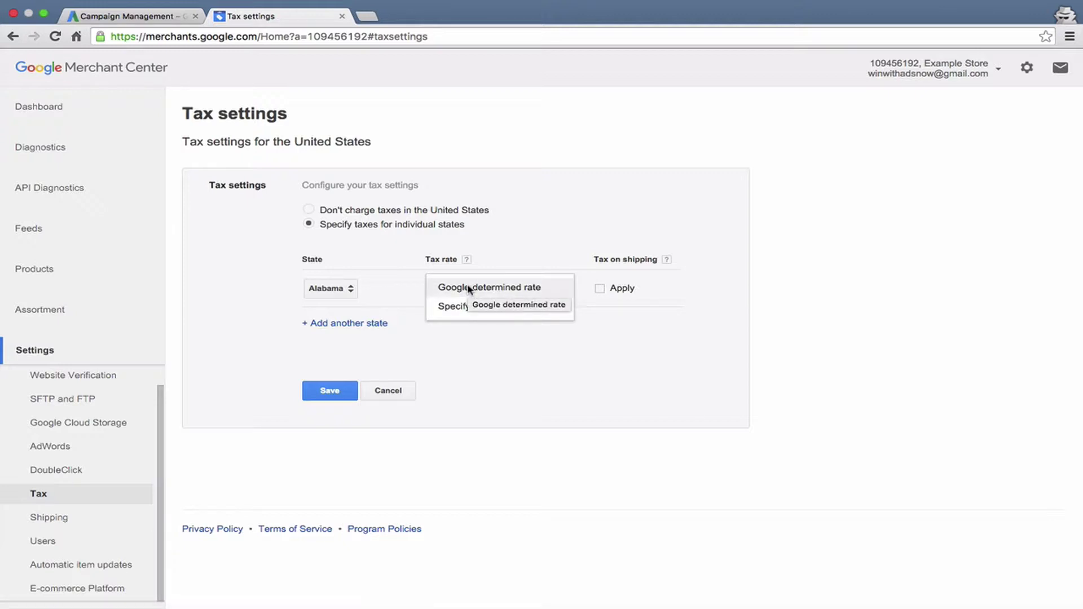
{"action": "left_click", "coordinate": [468, 289]}
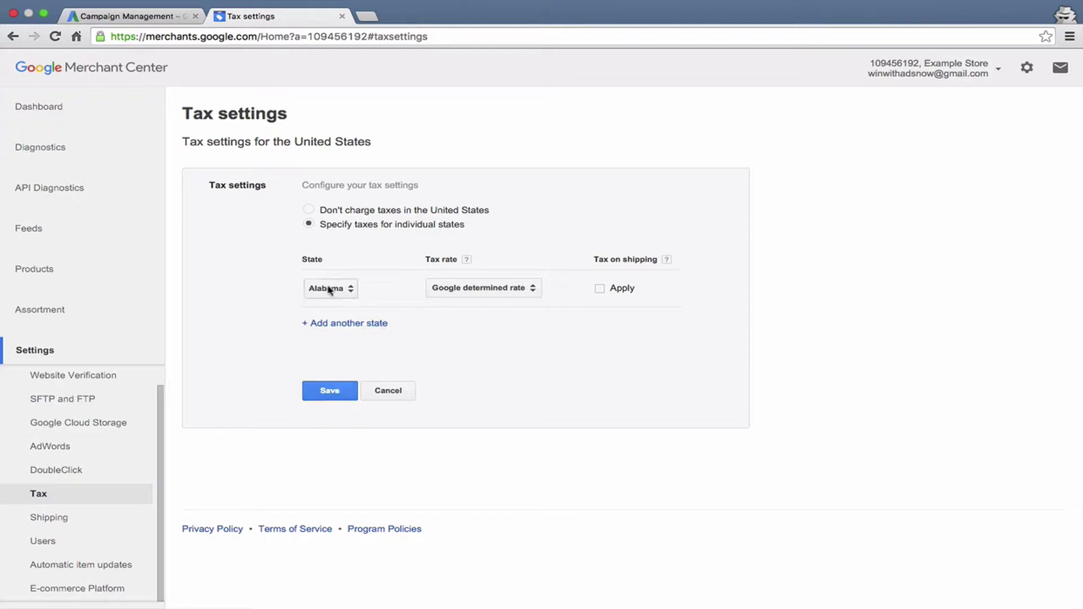
{"action": "left_click", "coordinate": [600, 288]}
{"action": "left_click", "coordinate": [327, 389]}
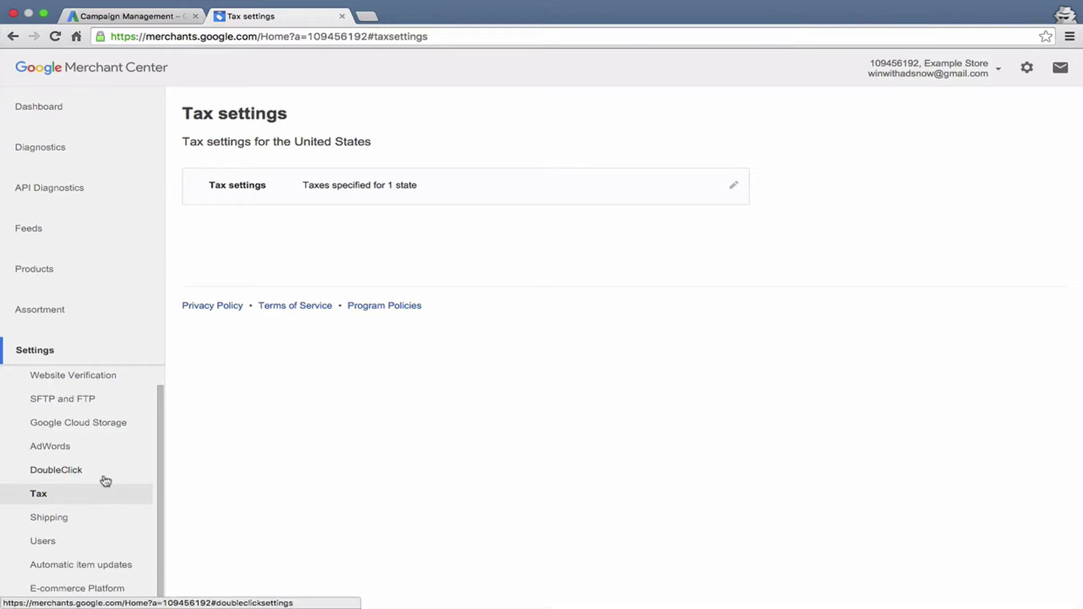
Start a new shipping method, trying rate table and carrier-calculated rates with UPS as carrier.
{"action": "left_click", "coordinate": [89, 520]}
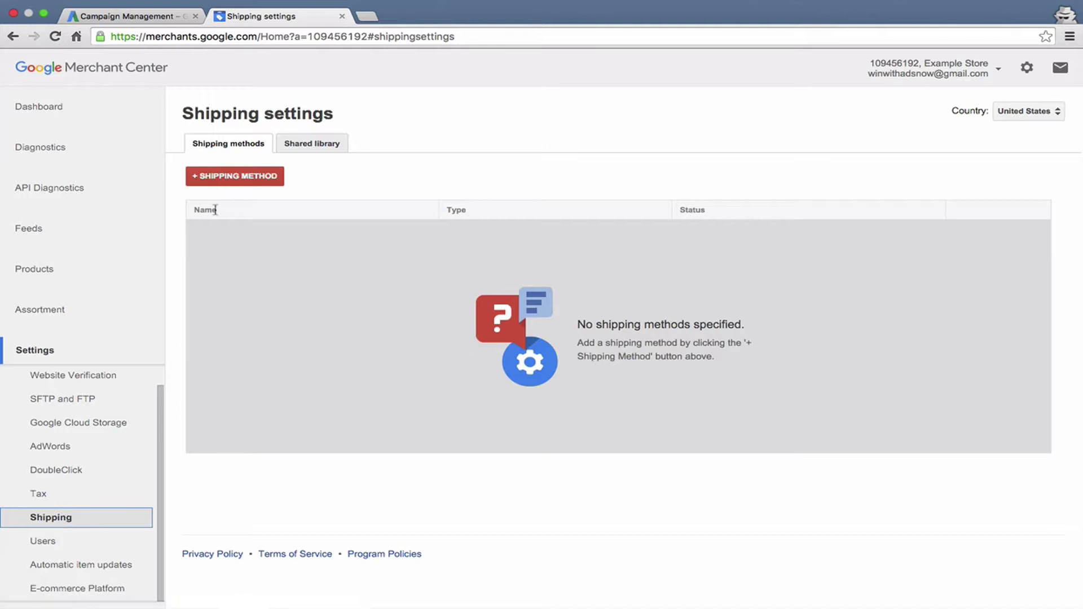
{"action": "left_click", "coordinate": [213, 177]}
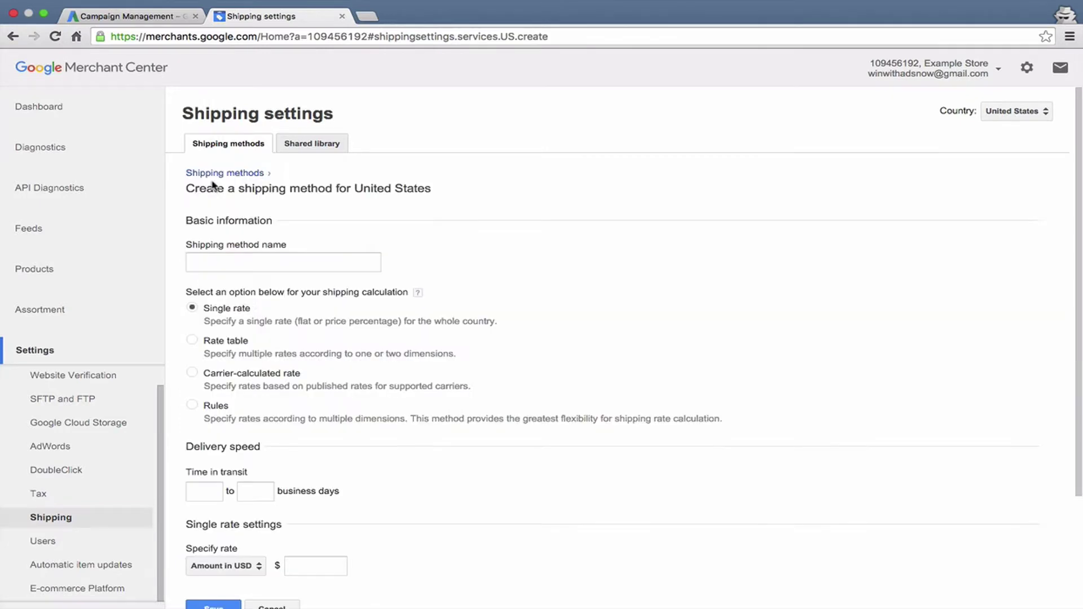
{"action": "left_click", "coordinate": [235, 312]}
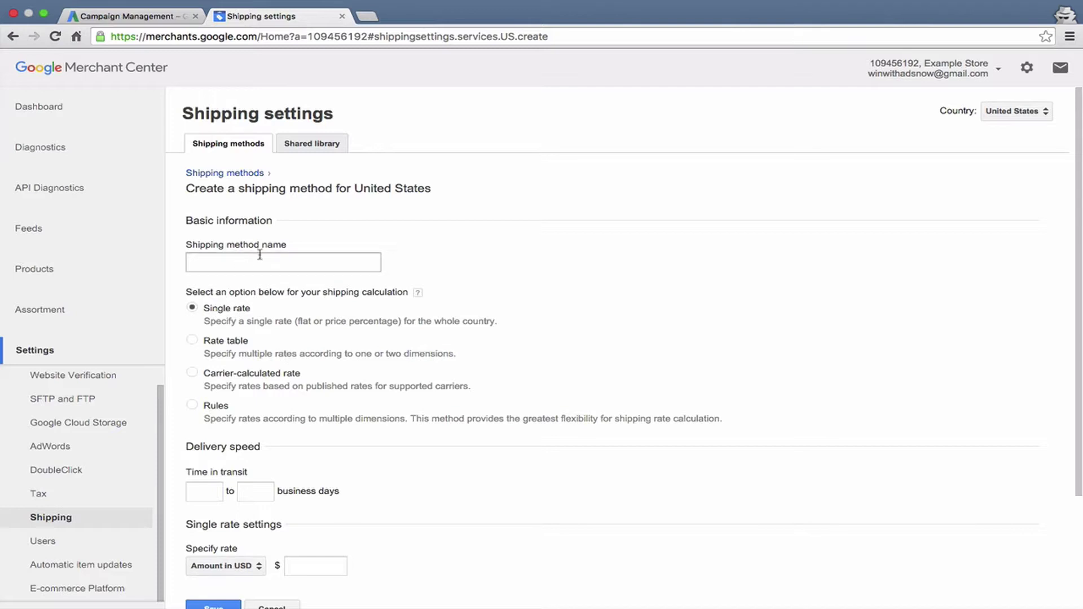
{"action": "left_click", "coordinate": [219, 343]}
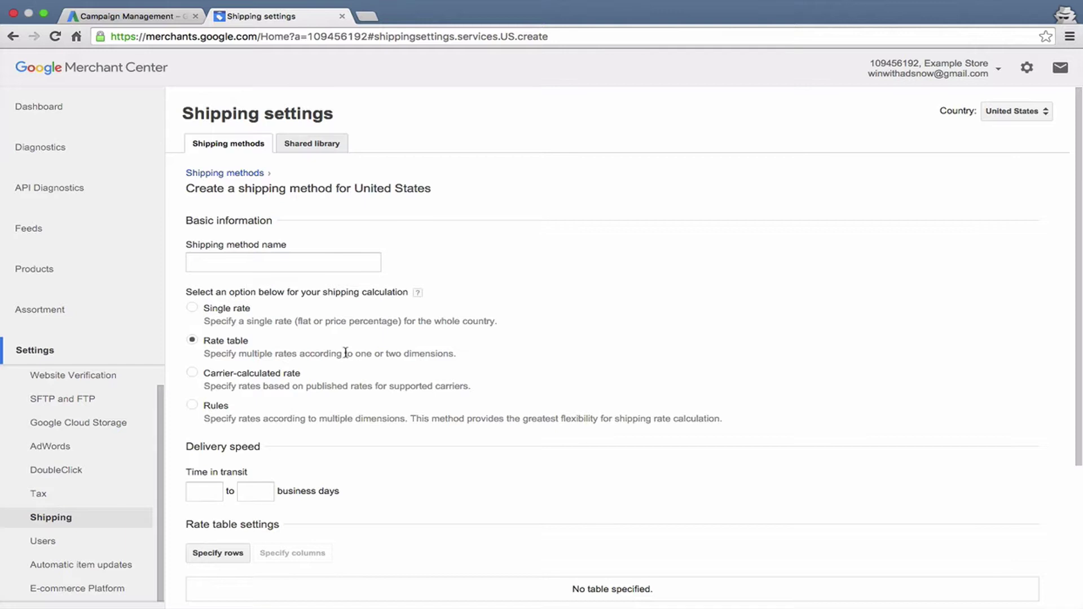
{"action": "scroll", "coordinate": [346, 352], "scroll_direction": "down", "scroll_amount": 3}
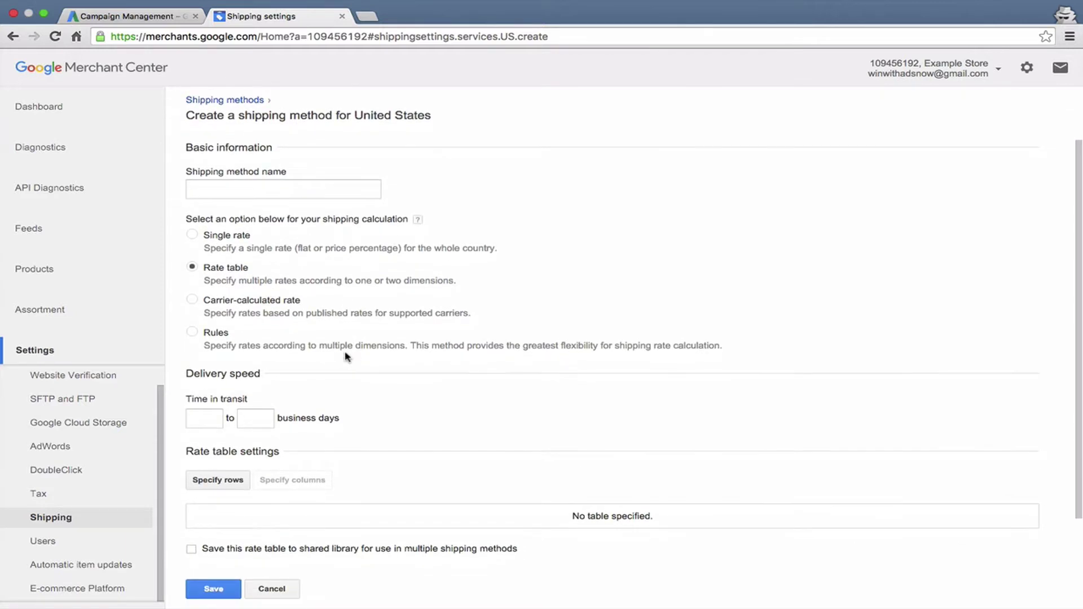
{"action": "left_click", "coordinate": [267, 306]}
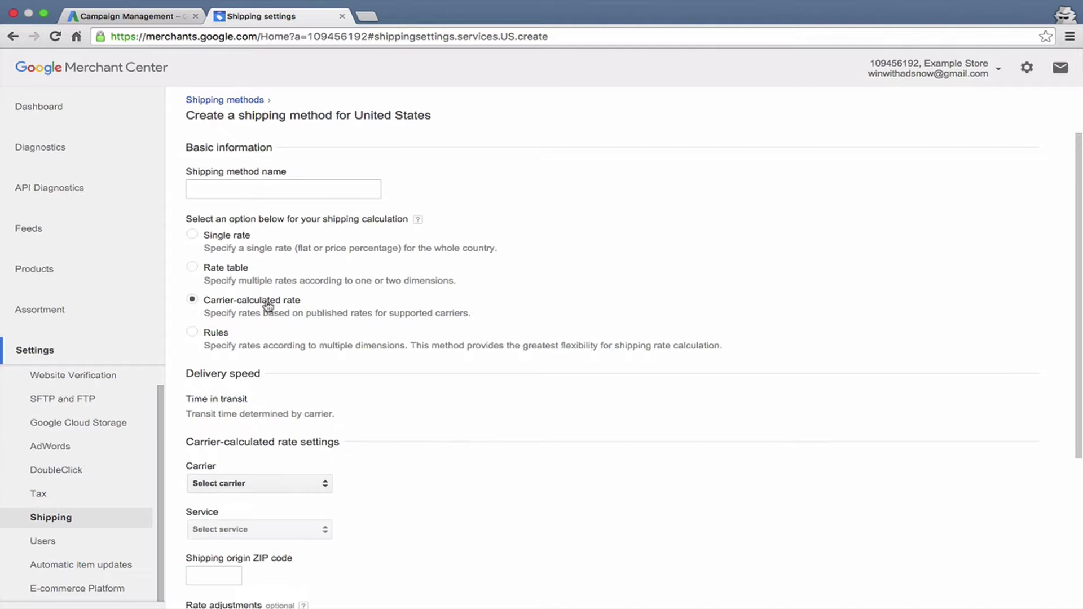
{"action": "scroll", "coordinate": [274, 417], "scroll_direction": "down", "scroll_amount": 3}
{"action": "left_click", "coordinate": [274, 403]}
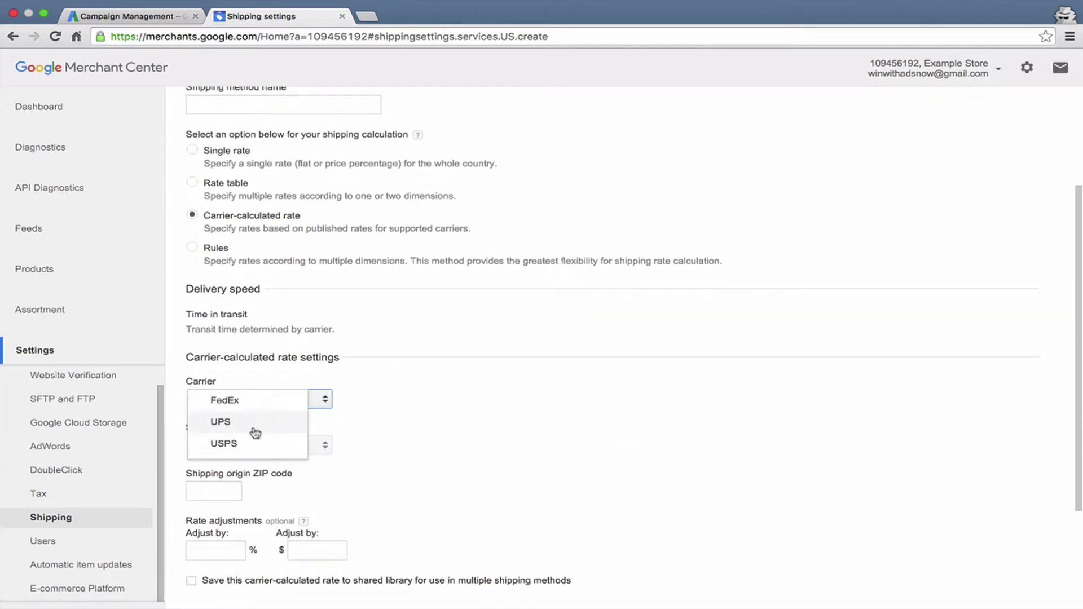
{"action": "left_click", "coordinate": [258, 420]}
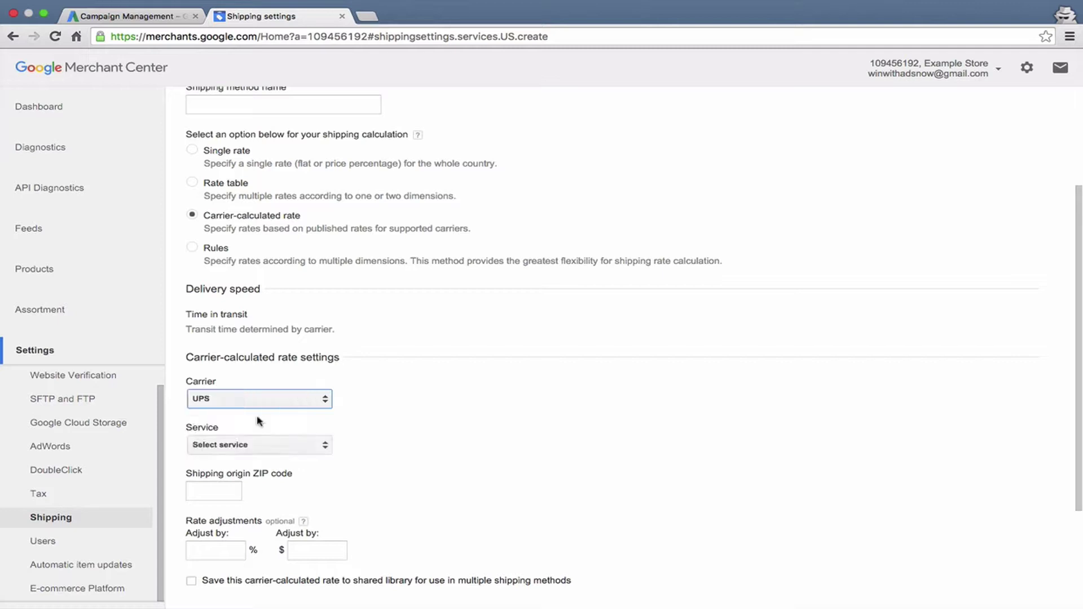
{"action": "scroll", "coordinate": [259, 476], "scroll_direction": "down", "scroll_amount": 3}
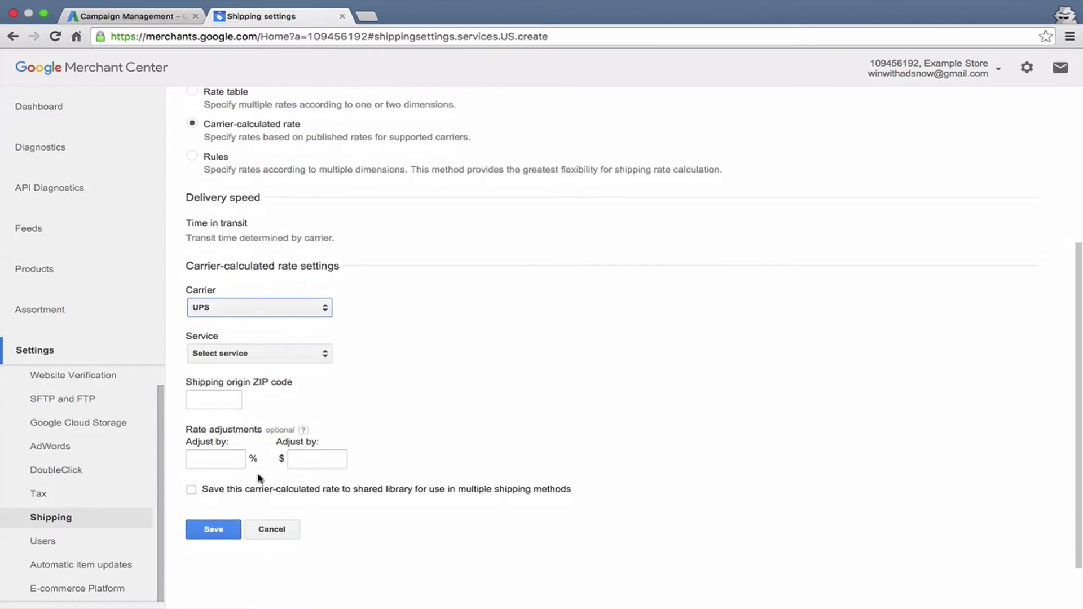
{"action": "scroll", "coordinate": [258, 479], "scroll_direction": "up", "scroll_amount": 3}
Switch the method to rule-based shipping, touch the Time in transit fields, then open Users.
{"action": "left_click", "coordinate": [194, 264]}
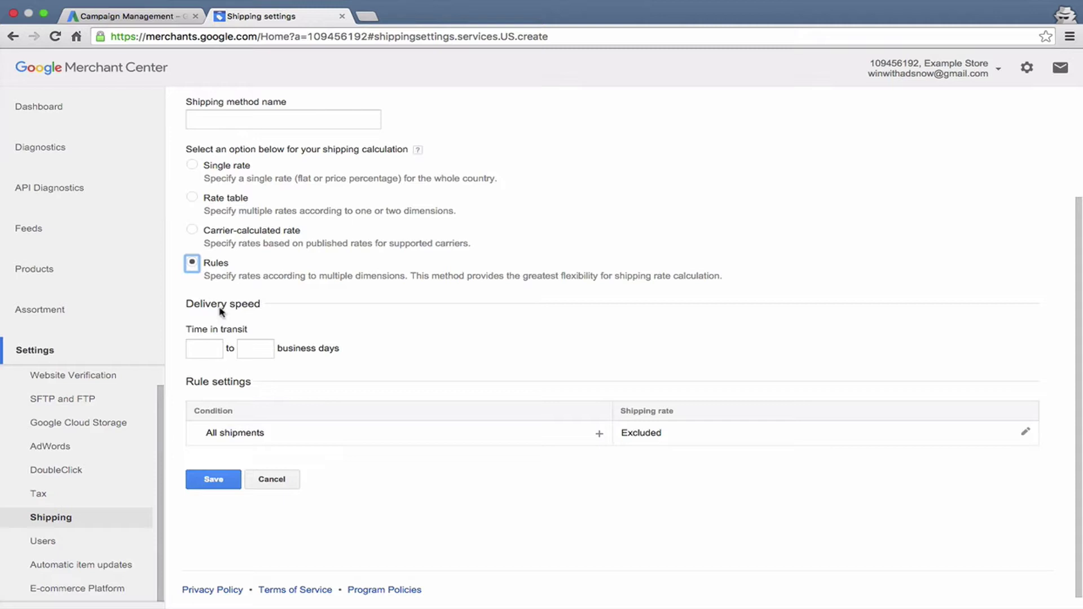
{"action": "left_click", "coordinate": [213, 348]}
{"action": "left_click", "coordinate": [263, 347]}
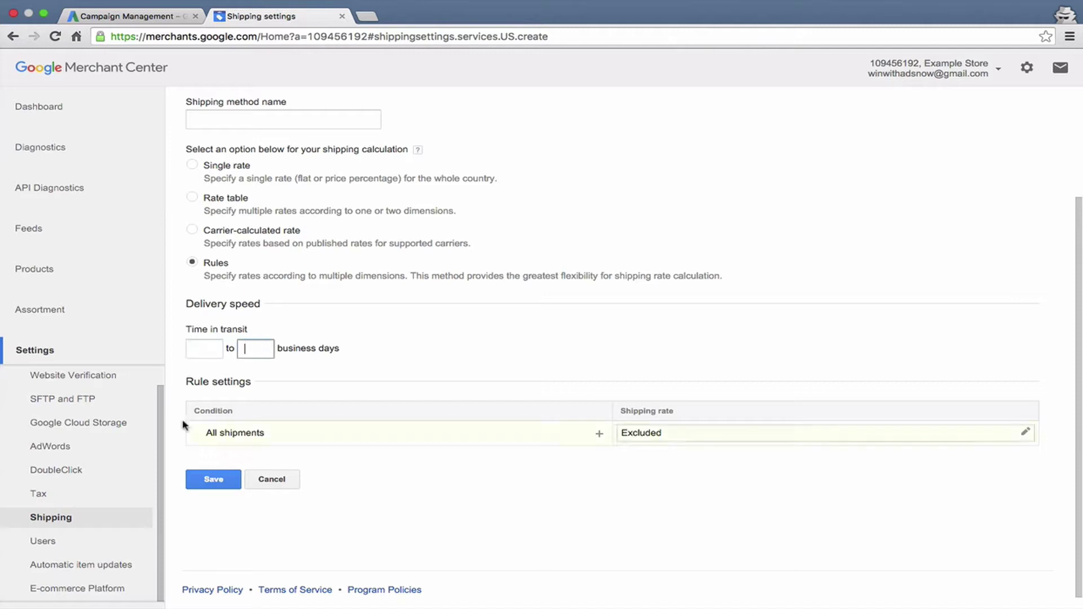
{"action": "left_click", "coordinate": [98, 540]}
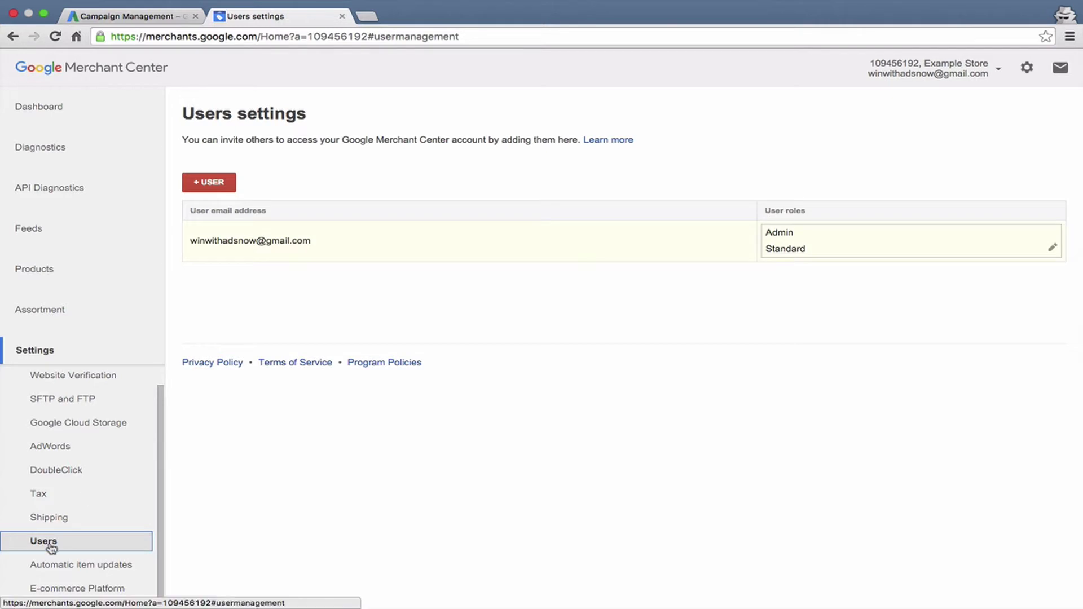
Open the Automatic item updates settings and scroll through the page showing the feature disabled.
{"action": "left_click", "coordinate": [74, 566]}
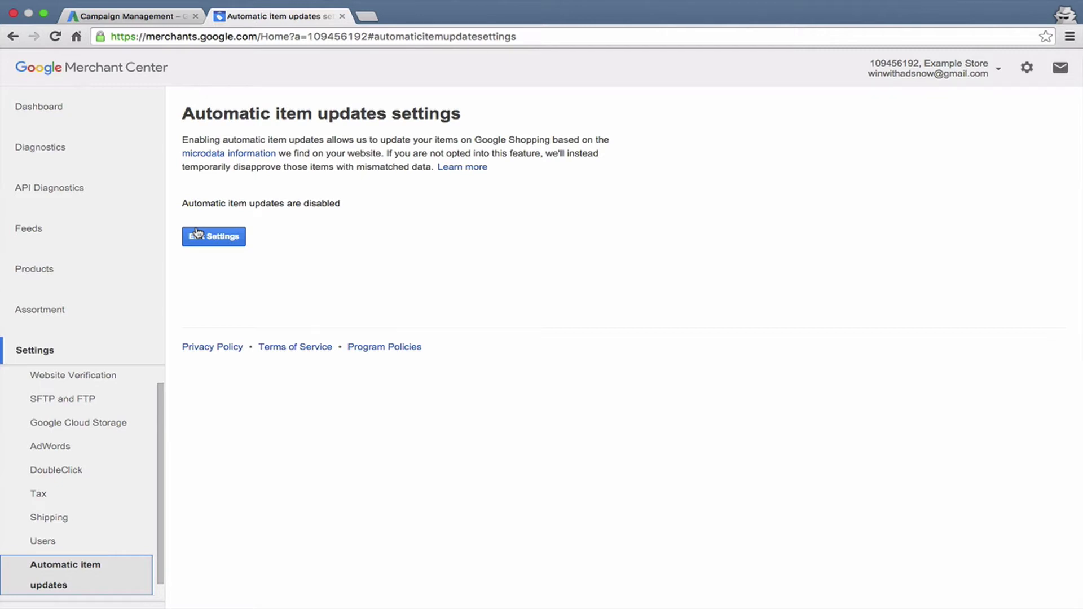
{"action": "scroll", "coordinate": [98, 566], "scroll_direction": "down", "scroll_amount": 1}
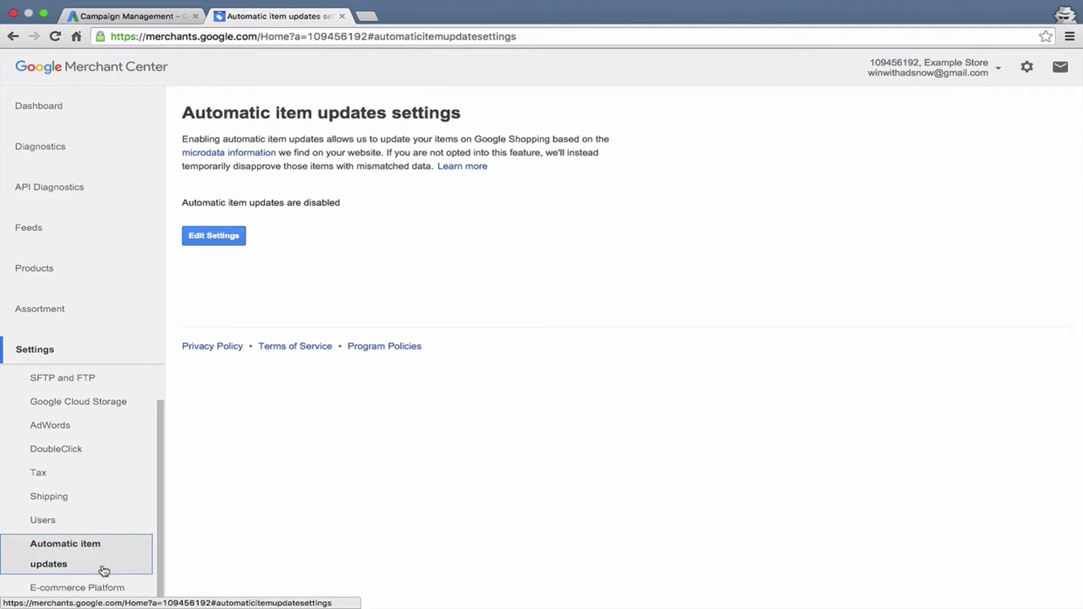
Preview the Bigcommerce connection form under E-Commerce Platform, then cancel, leaving no platform linked.
{"action": "left_click", "coordinate": [96, 590]}
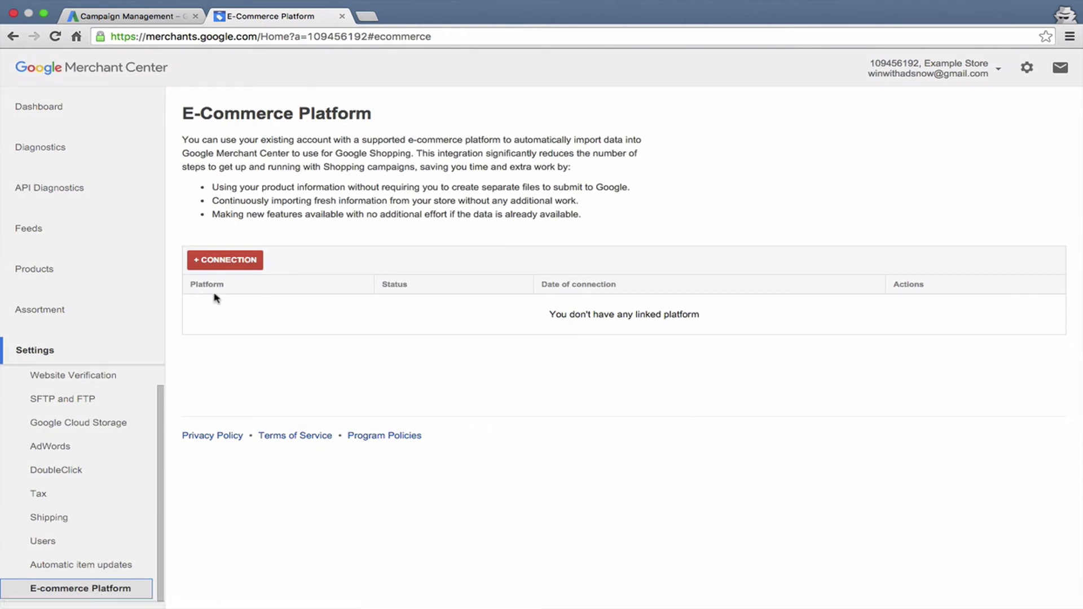
{"action": "left_click", "coordinate": [228, 262]}
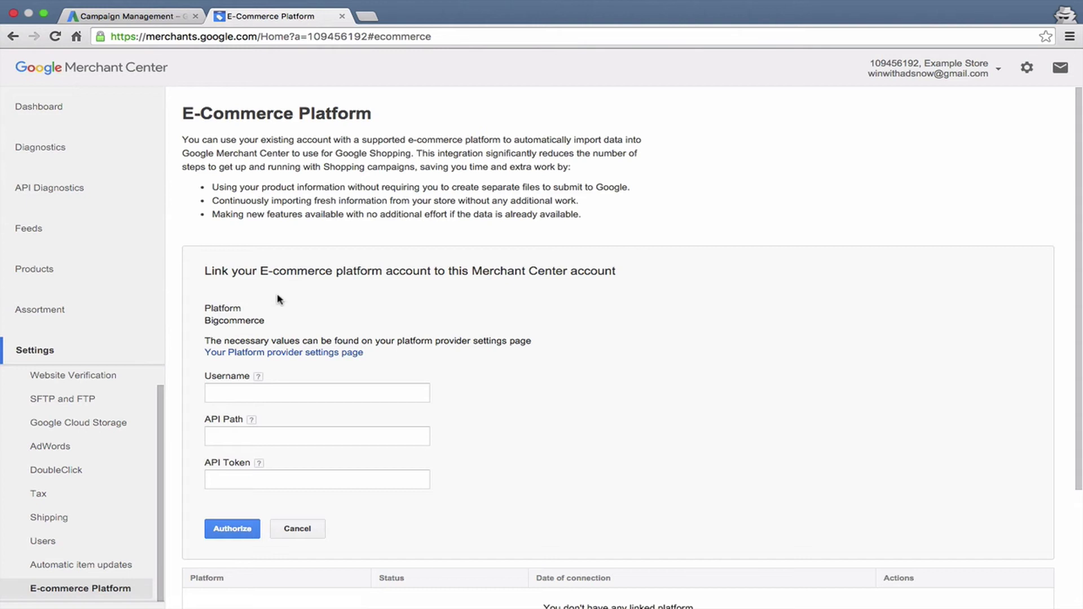
{"action": "scroll", "coordinate": [278, 299], "scroll_direction": "down", "scroll_amount": 1}
{"action": "scroll", "coordinate": [278, 299], "scroll_direction": "up", "scroll_amount": 1}
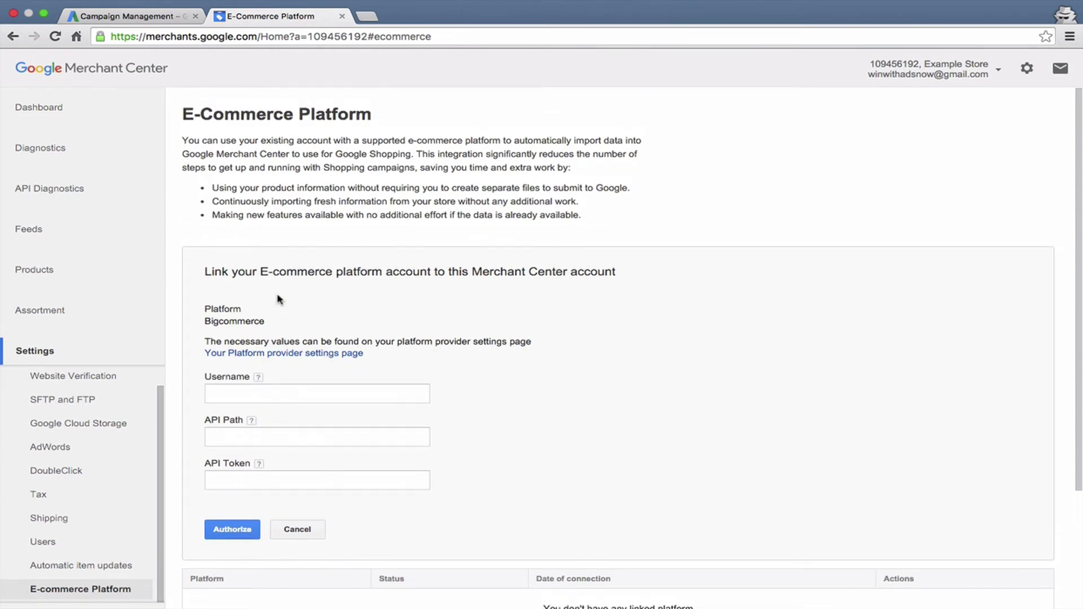
{"action": "scroll", "coordinate": [278, 299], "scroll_direction": "down", "scroll_amount": 3}
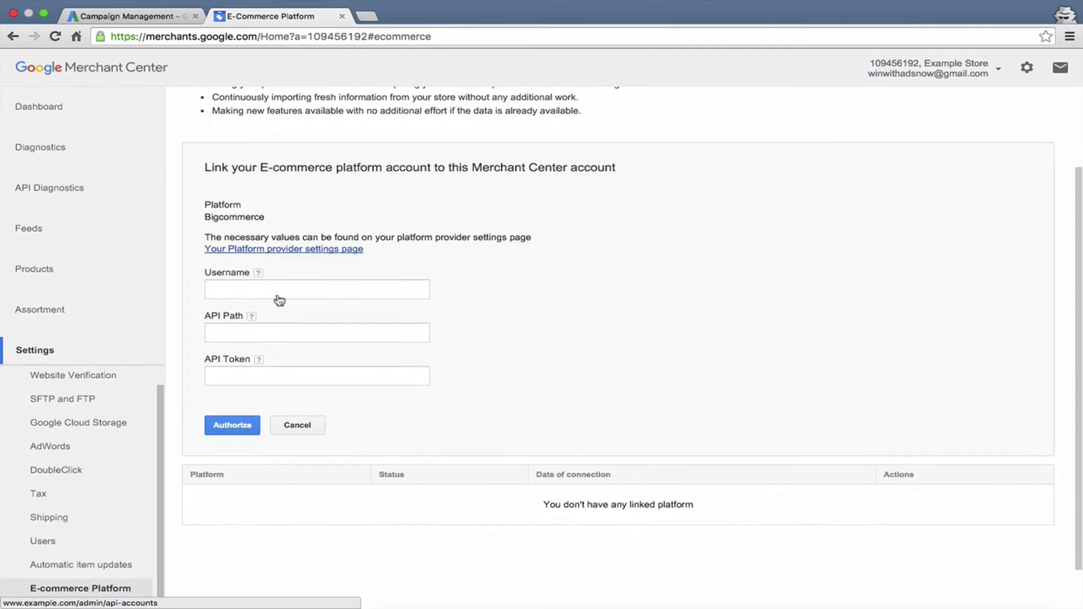
{"action": "scroll", "coordinate": [279, 299], "scroll_direction": "up", "scroll_amount": 2}
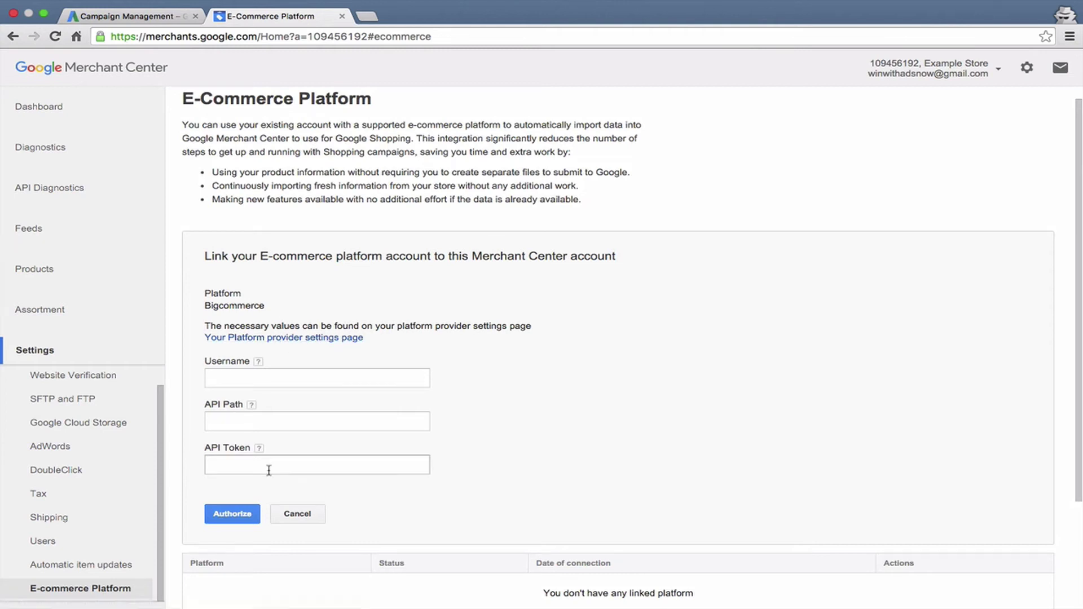
{"action": "left_click", "coordinate": [303, 511]}
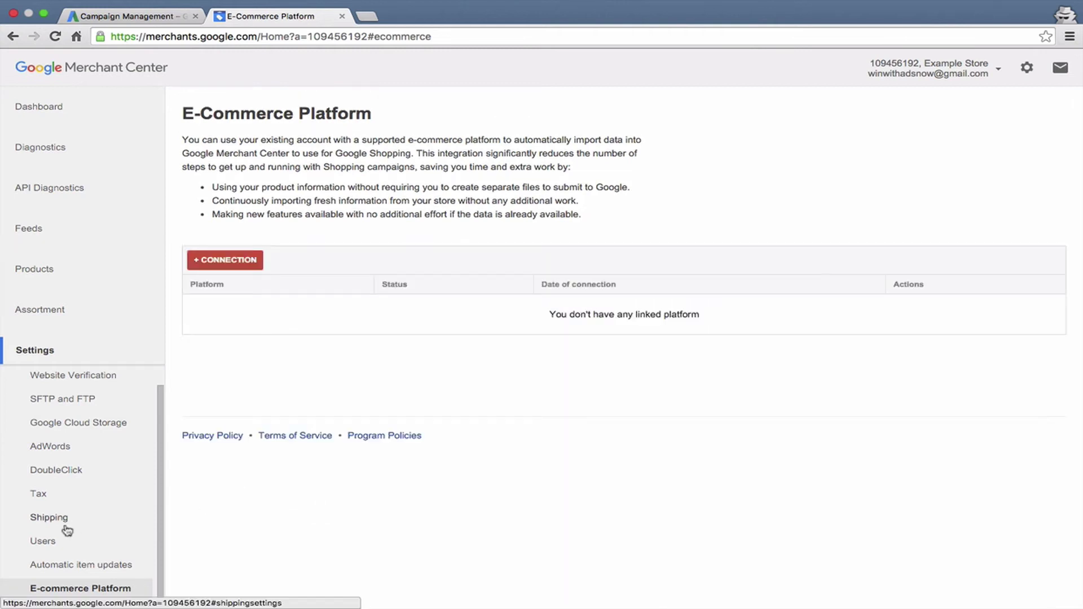
{"action": "scroll", "coordinate": [66, 527], "scroll_direction": "up", "scroll_amount": 1}
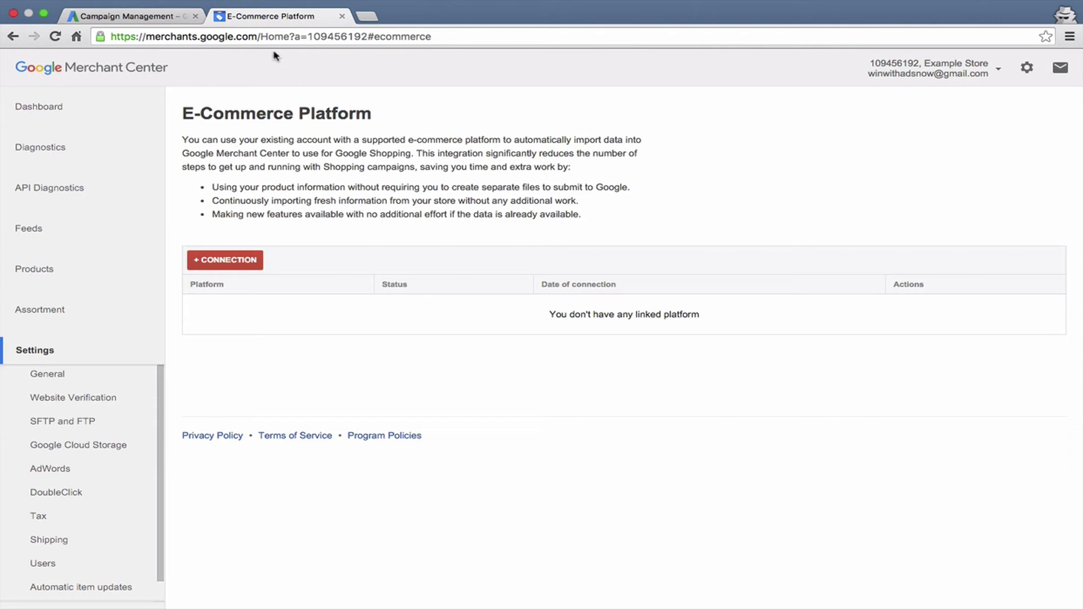
In AdWords Tools, open the linked Example Store account and toggle its Dashboard and Products views.
{"action": "left_click", "coordinate": [141, 17]}
{"action": "left_click", "coordinate": [429, 77]}
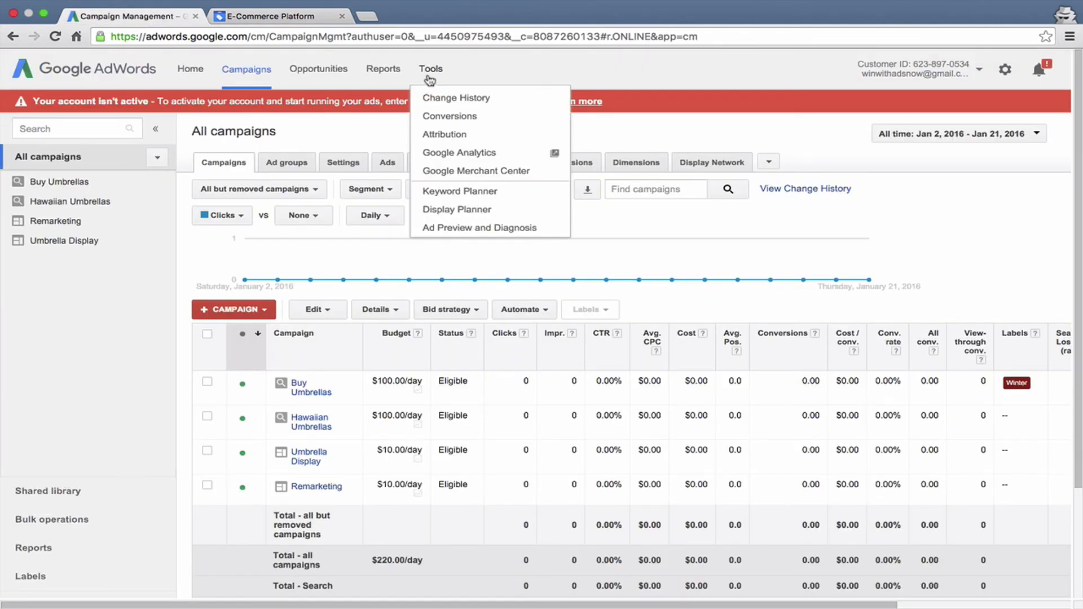
{"action": "left_click", "coordinate": [452, 176]}
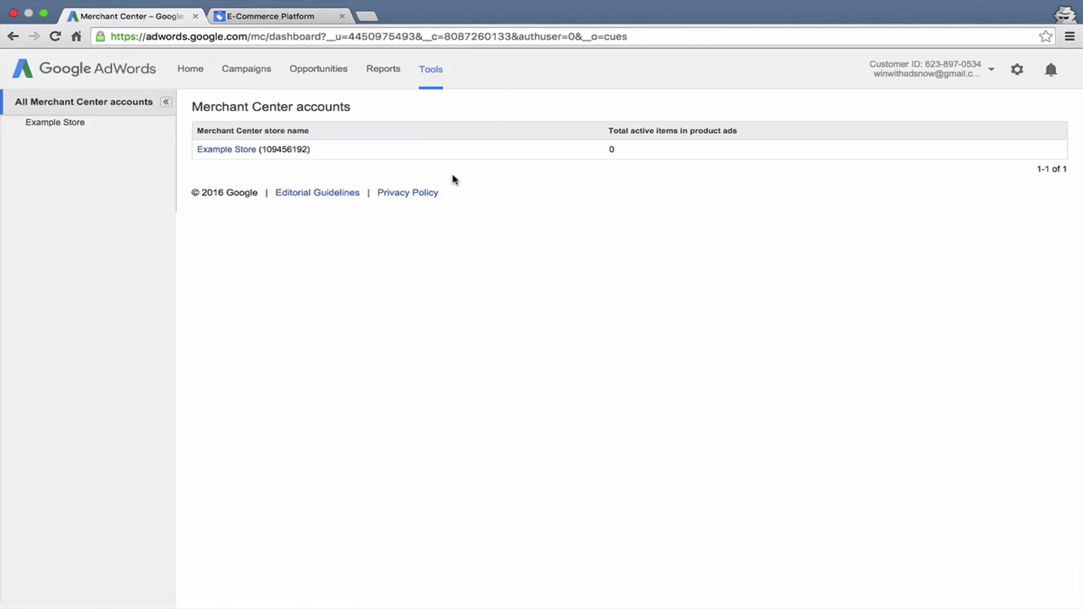
{"action": "left_click", "coordinate": [219, 175]}
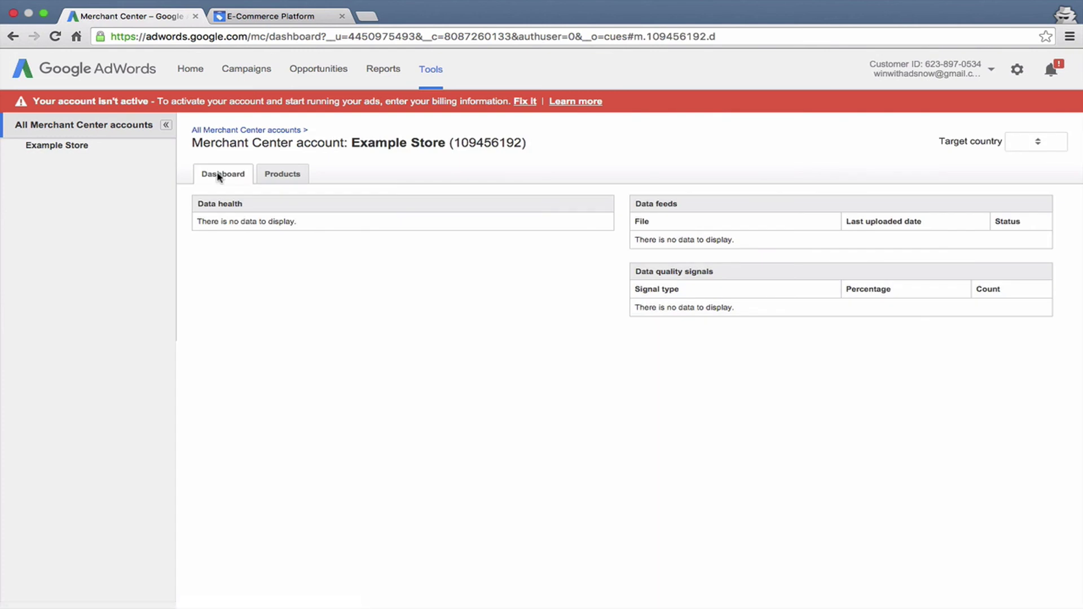
{"action": "left_click", "coordinate": [284, 175]}
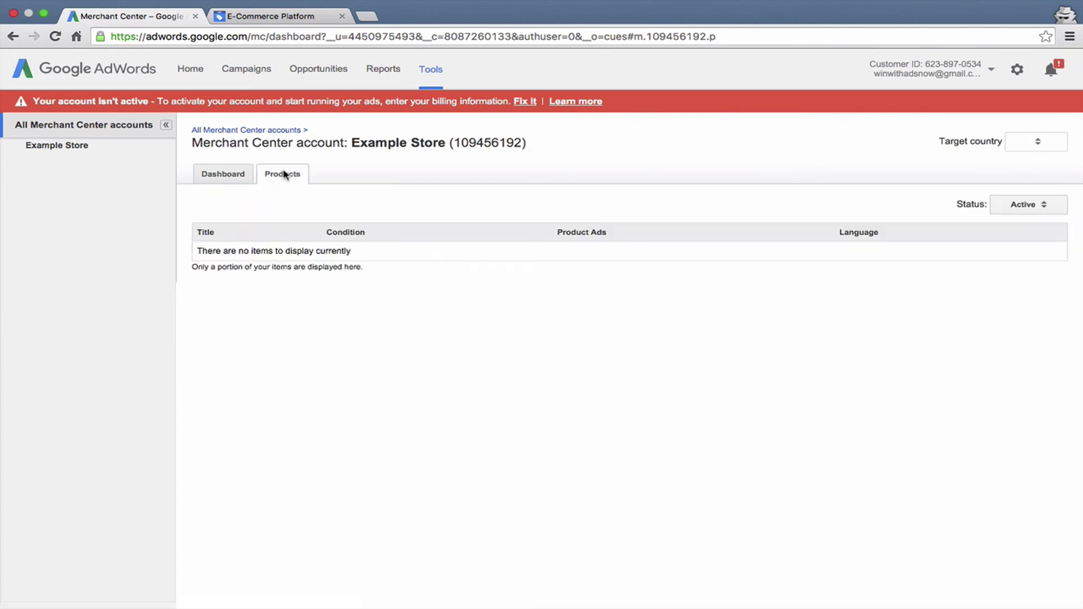
{"action": "left_click", "coordinate": [229, 174]}
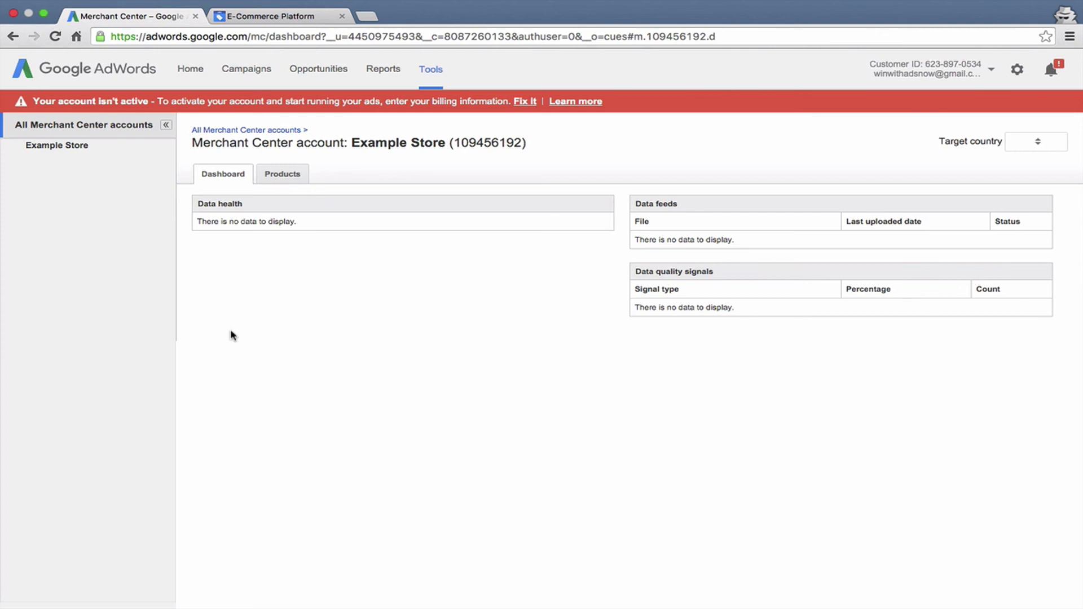
{"action": "left_click", "coordinate": [274, 176]}
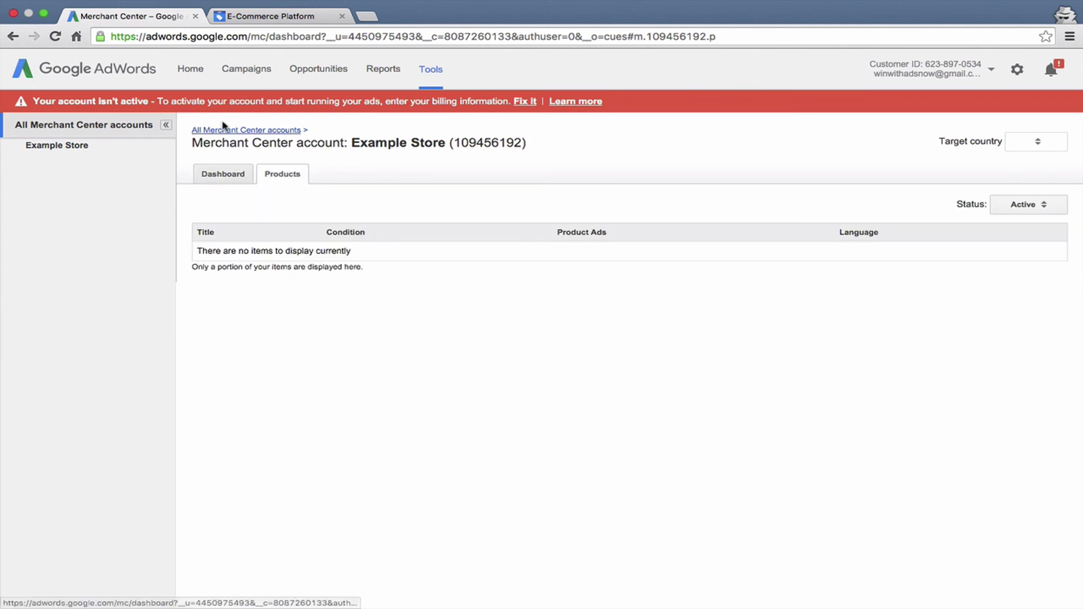
Search 'google merchants' in a new tab and open the official Merchant Center result.
{"action": "left_click", "coordinate": [237, 18]}
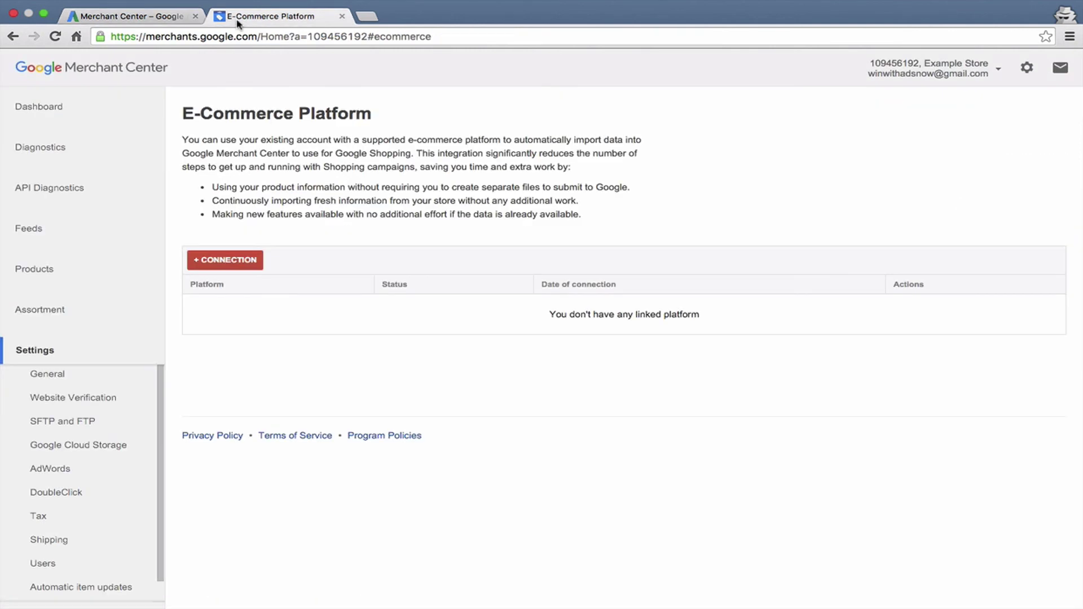
{"action": "key", "text": "ctrl+t"}
{"action": "type", "text": "google merch"}
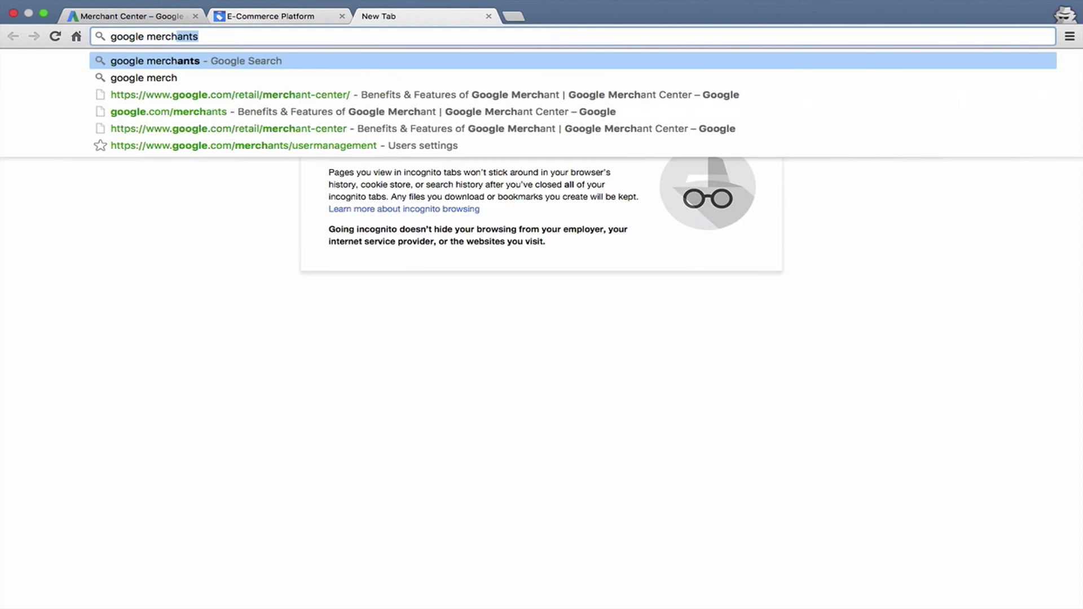
{"action": "type", "text": "ants"}
{"action": "key", "text": "Return"}
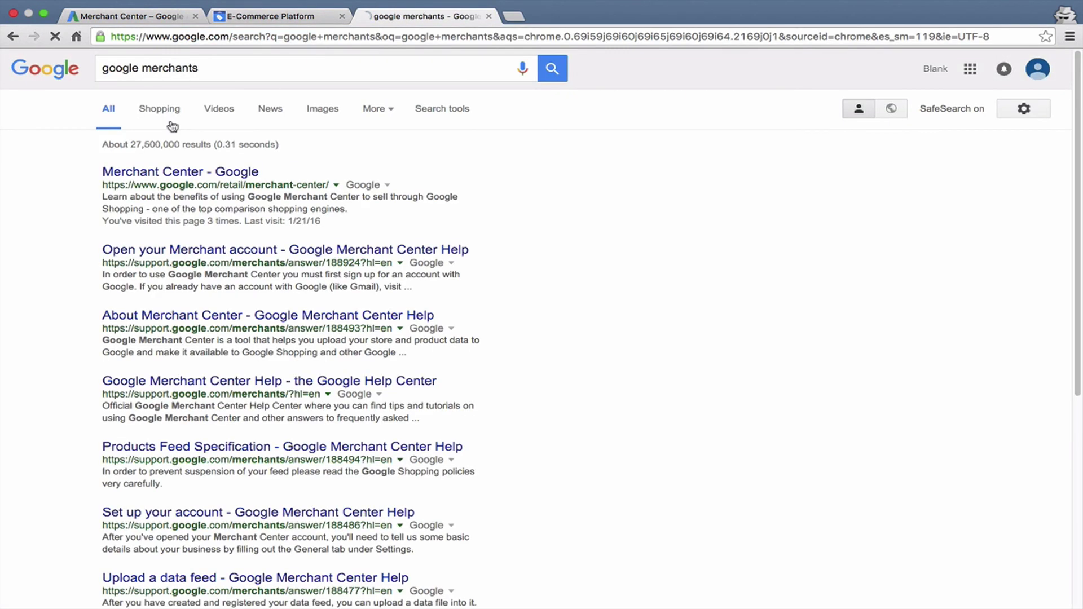
{"action": "left_click", "coordinate": [170, 172]}
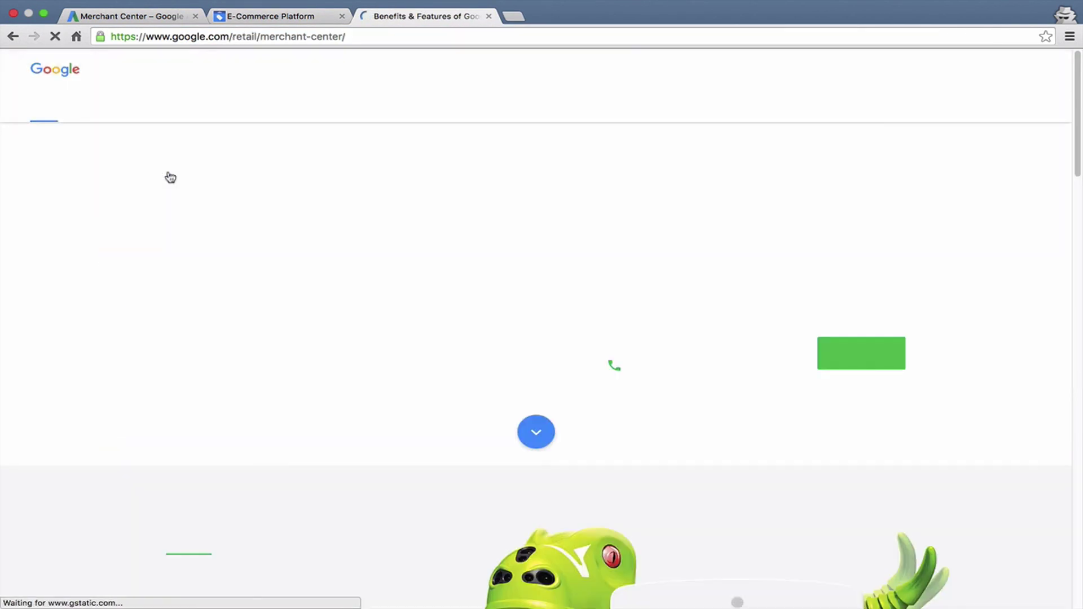